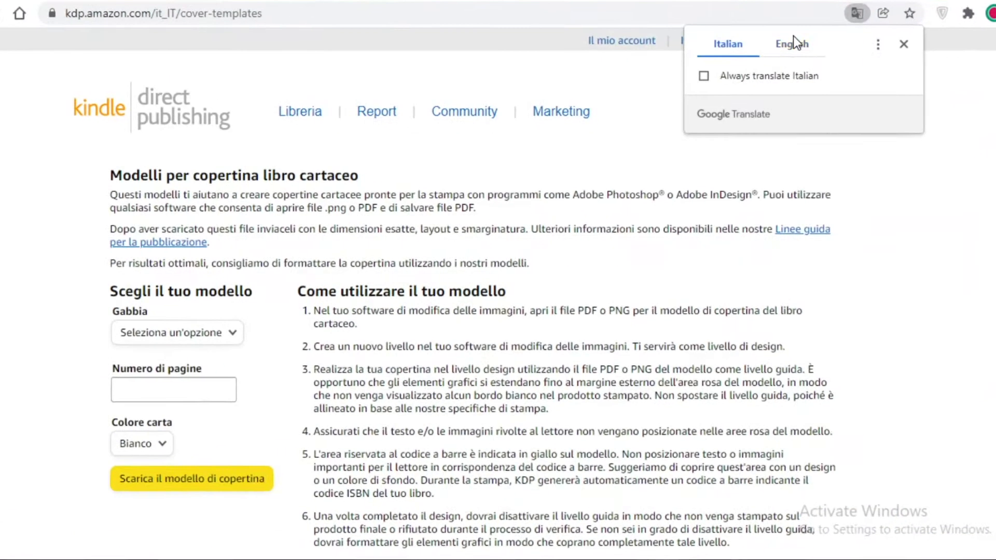
- Translate the Kindle Direct Publishing cover templates page from Italian to English and show the available cage sizes
click(777, 62)
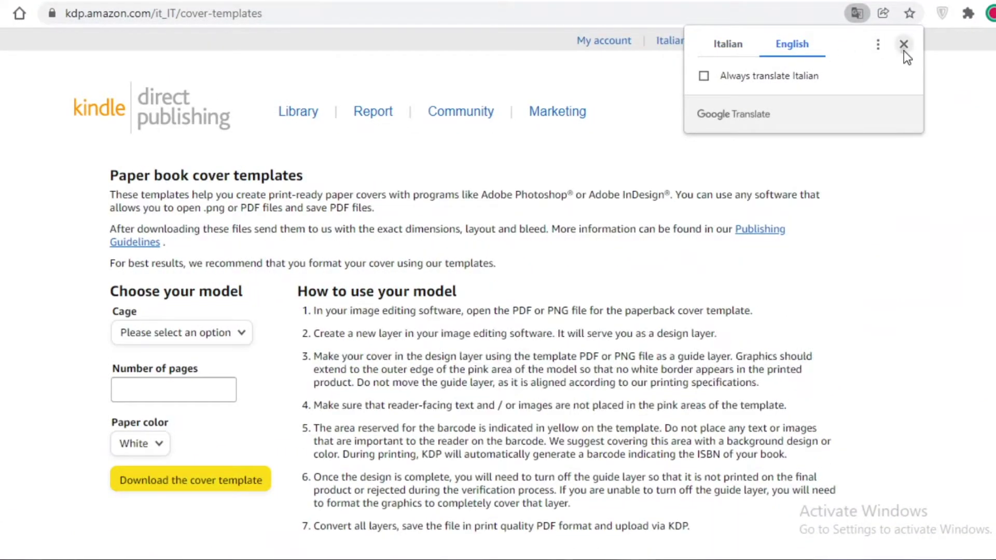
click(903, 47)
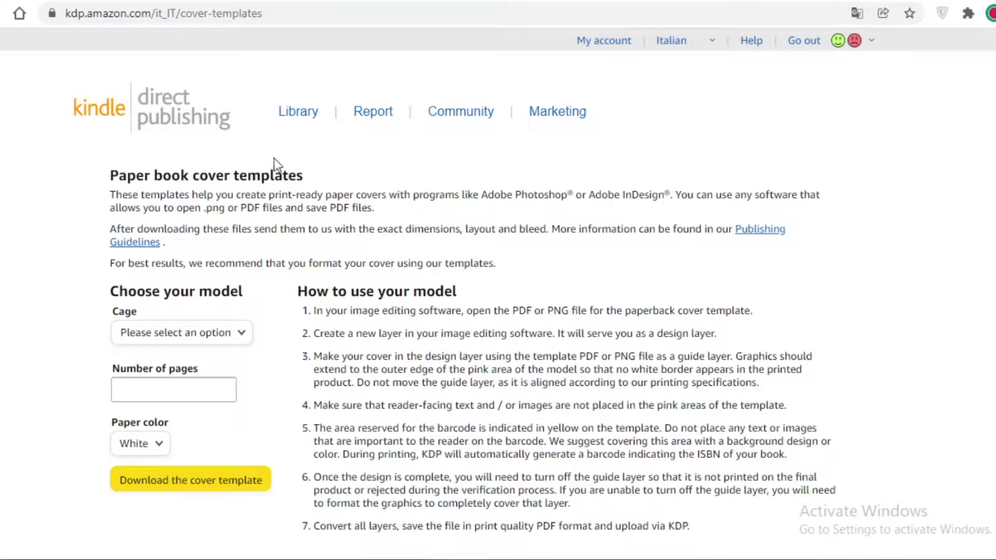
click(222, 337)
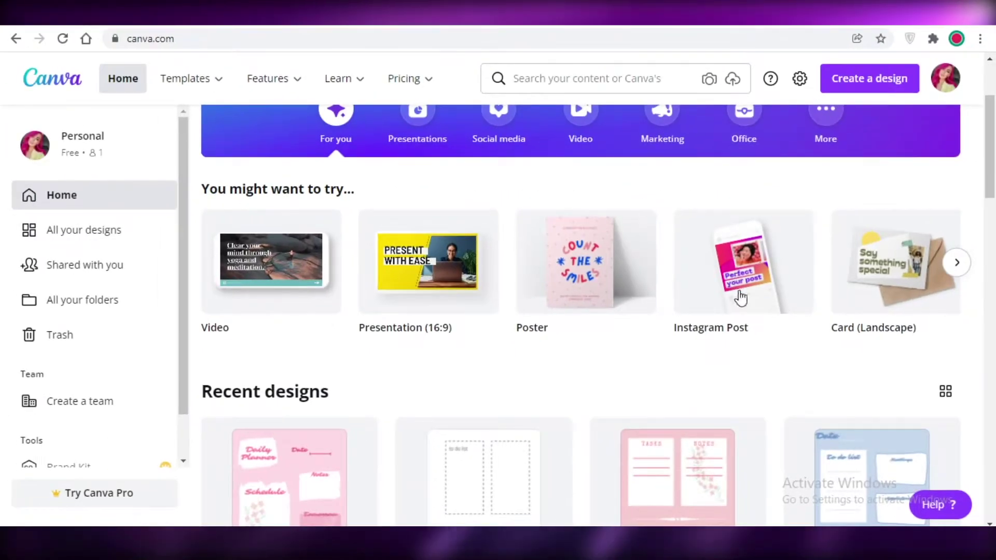
- Switch to Canva, open the custom size settings for a new design, and clear the width and height
scroll(713, 327, up, 3)
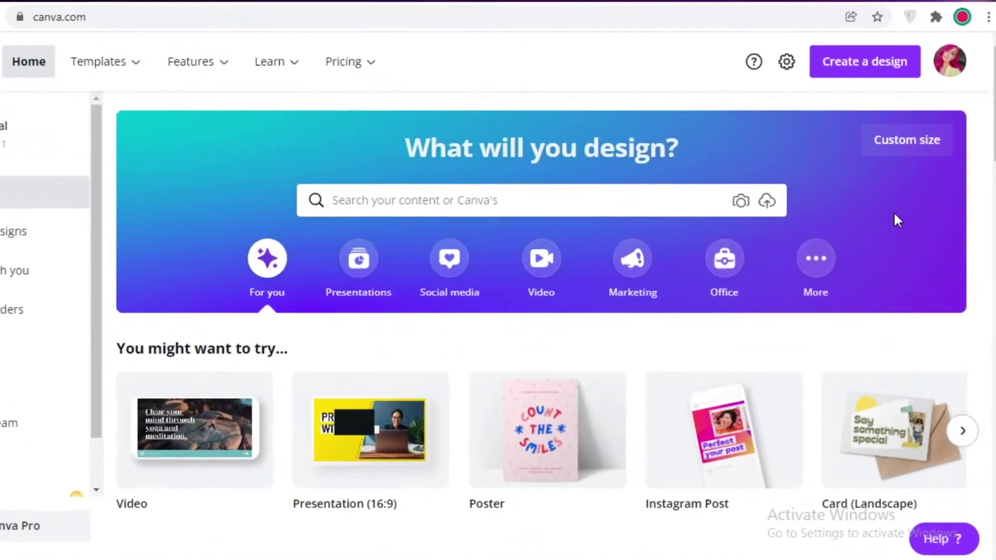
click(921, 147)
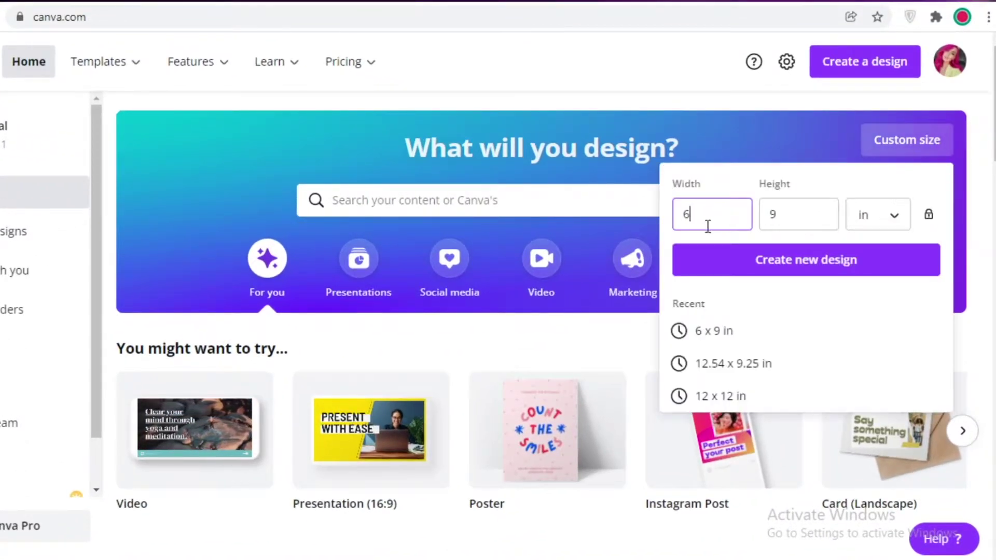
key(BackSpace)
click(769, 214)
key(BackSpace)
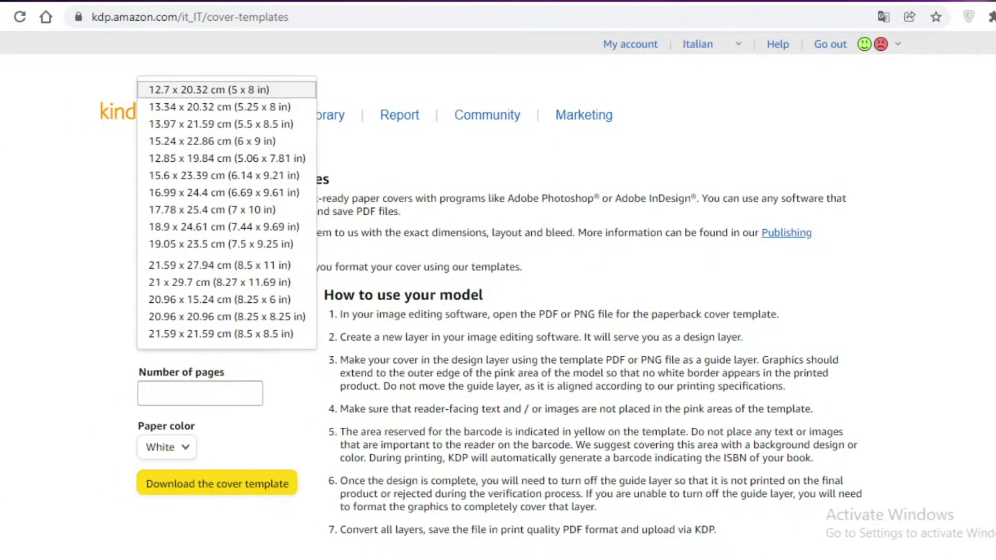
- Switch to the Kindle Direct Publishing cover templates page and choose 15.24 x 22.86 cm (6 x 9 in) as the cage
click(647, 280)
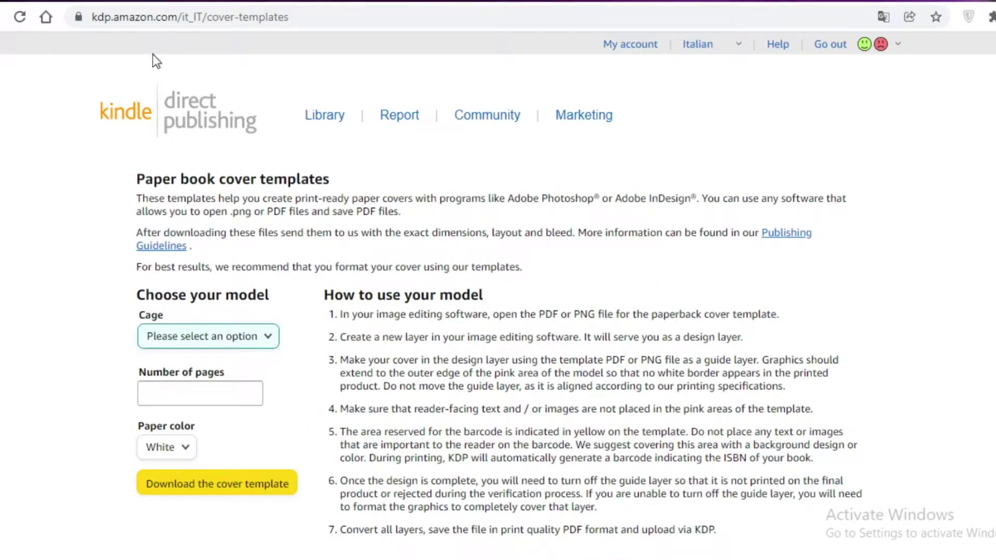
click(226, 334)
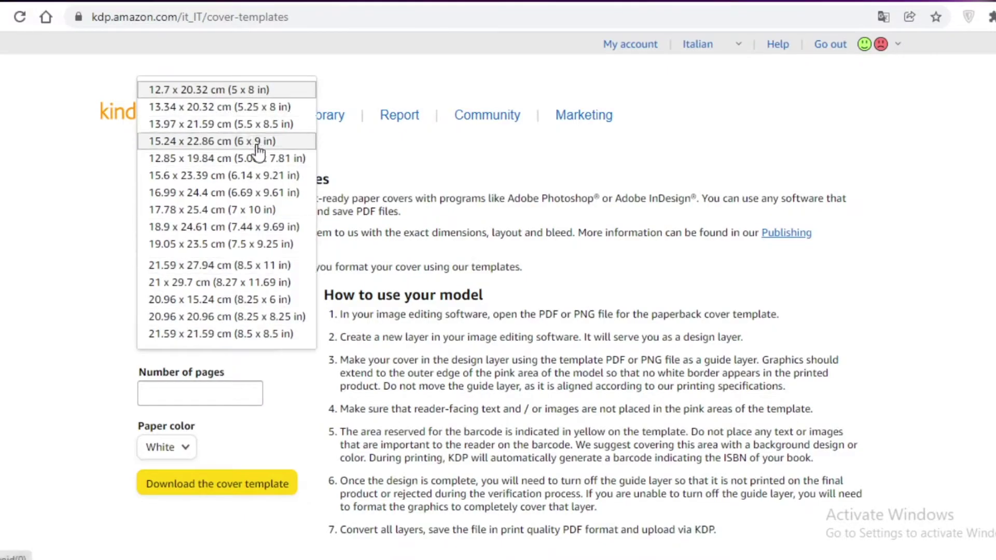
click(259, 144)
click(270, 342)
click(296, 142)
click(235, 345)
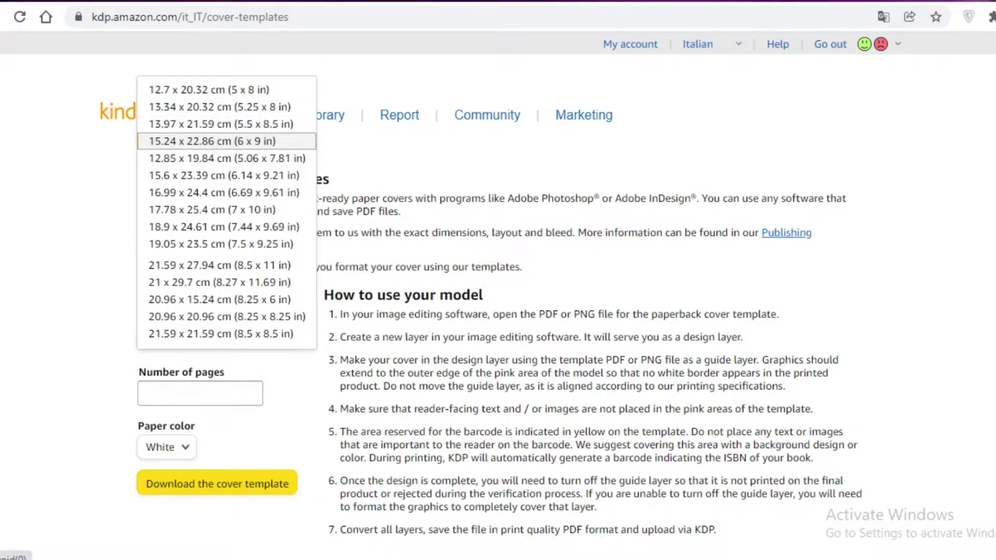
click(233, 1)
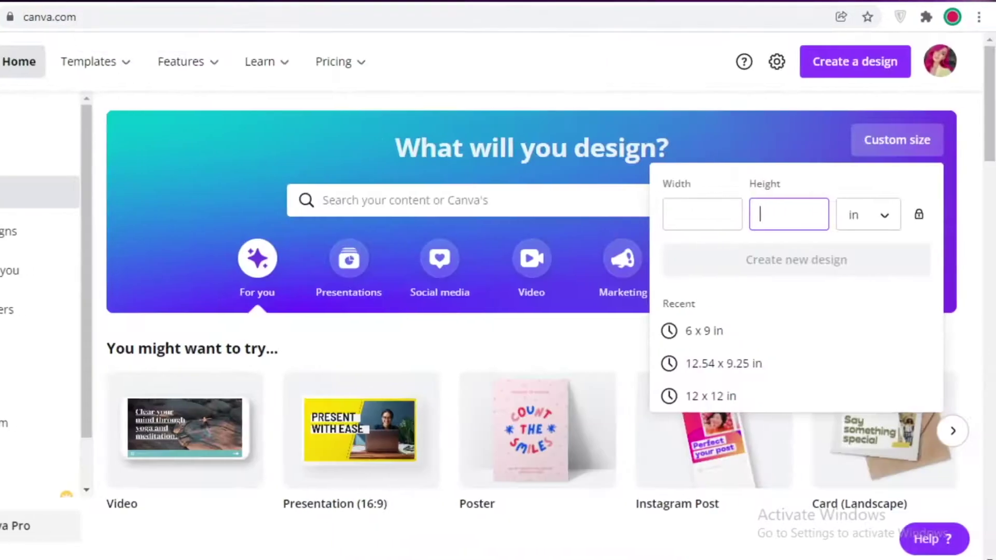
- Switch to Canva and create a custom design 6 in wide and 9 in high
click(729, 229)
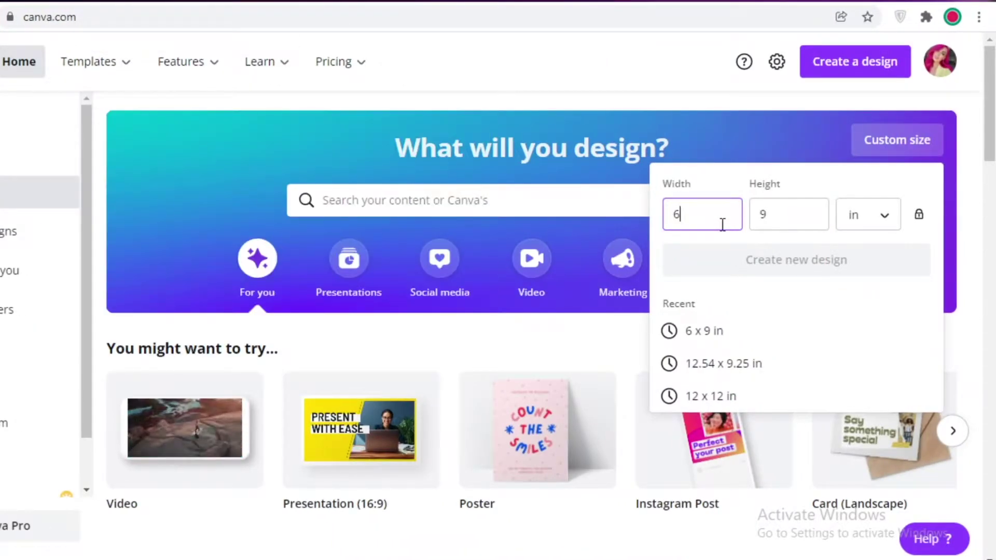
text(6)
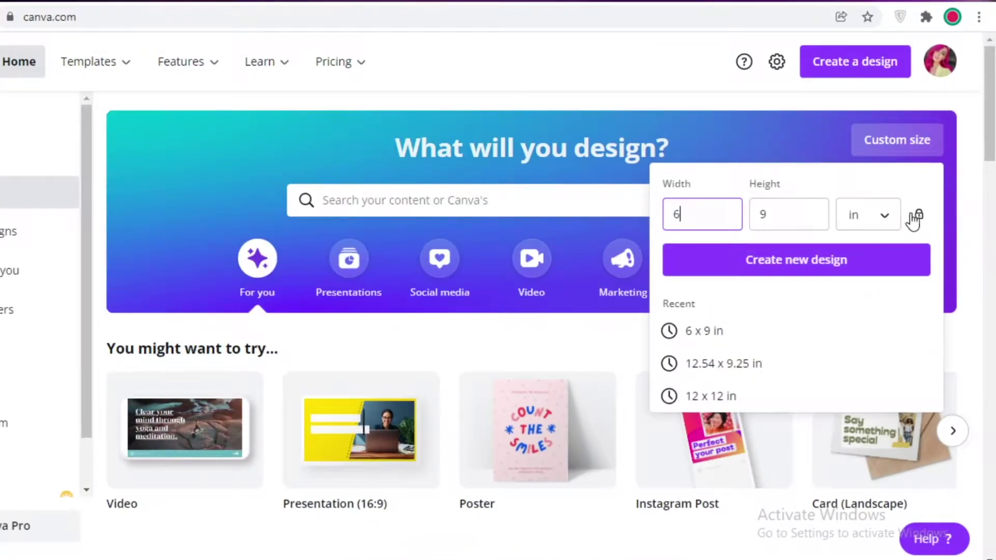
click(816, 260)
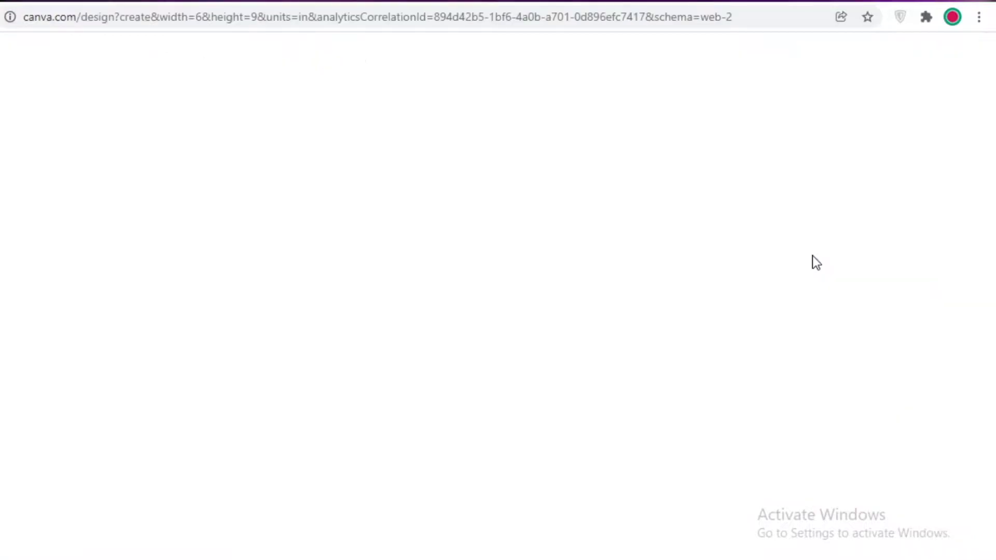
click(658, 3)
scroll(207, 316, down, 1)
scroll(289, 232, up, 2)
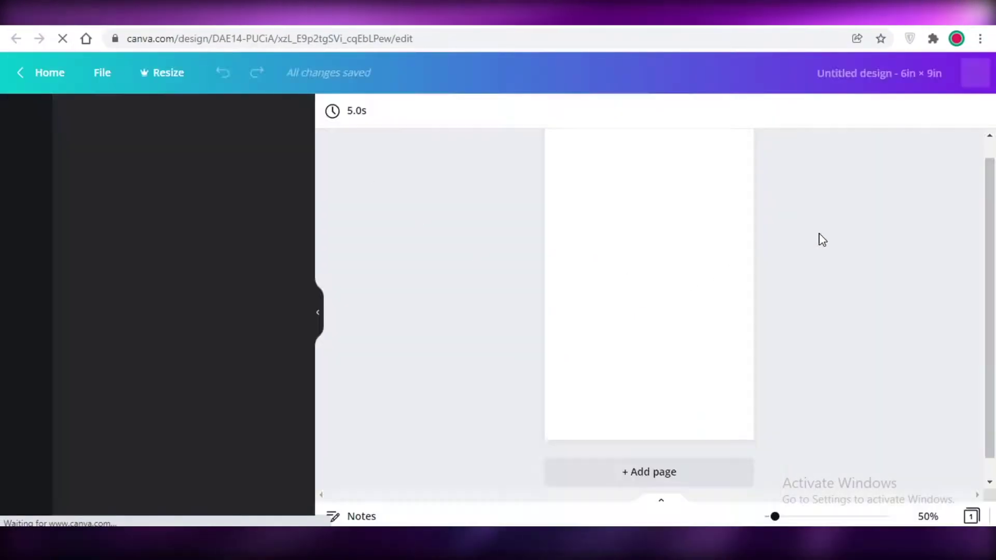
drag(748, 517, 716, 518)
scroll(861, 434, down, 2)
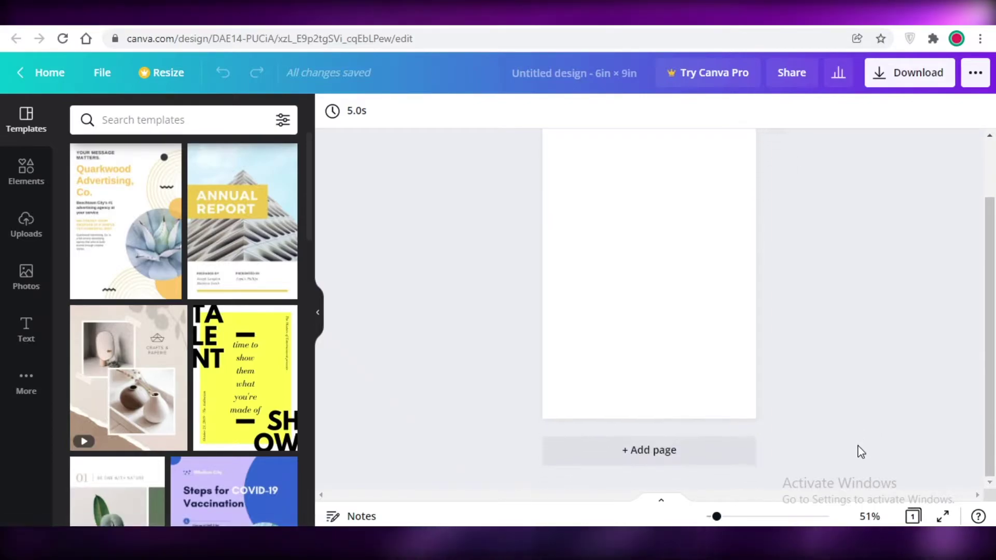
scroll(856, 444, up, 2)
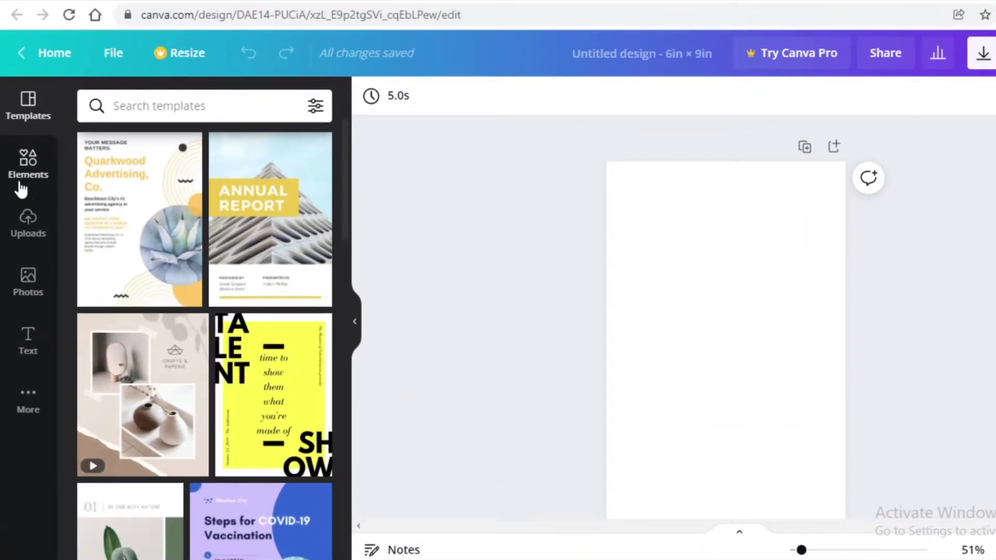
- Add a plain solid line from Lines & Shapes and stretch it horizontally between the side margins near the page's upper edge
click(22, 188)
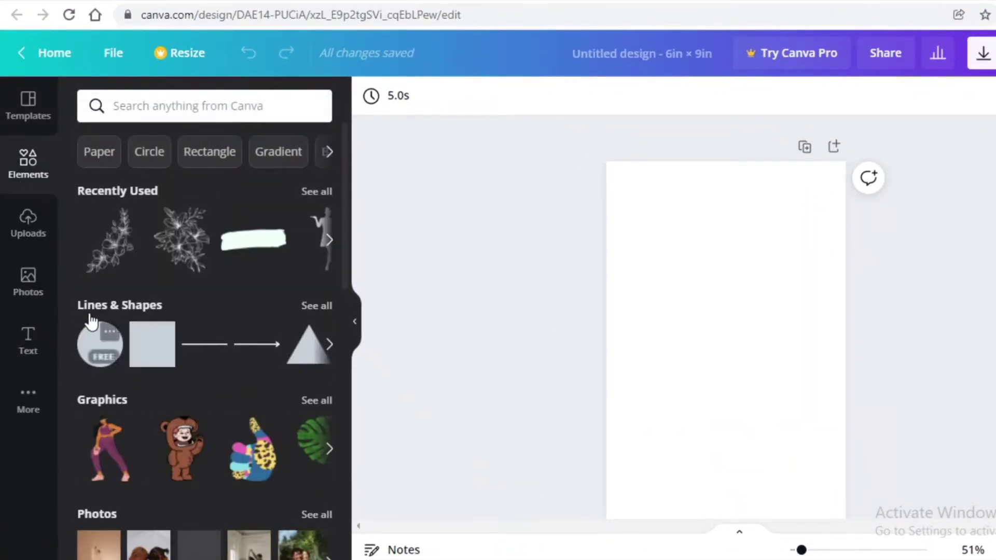
click(97, 306)
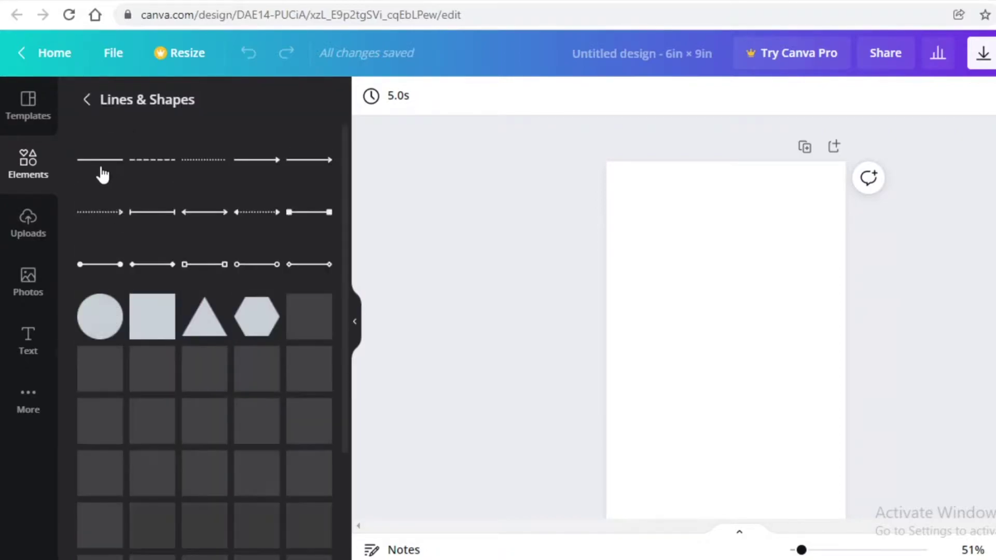
click(101, 172)
drag(721, 287, 691, 195)
drag(765, 180, 812, 182)
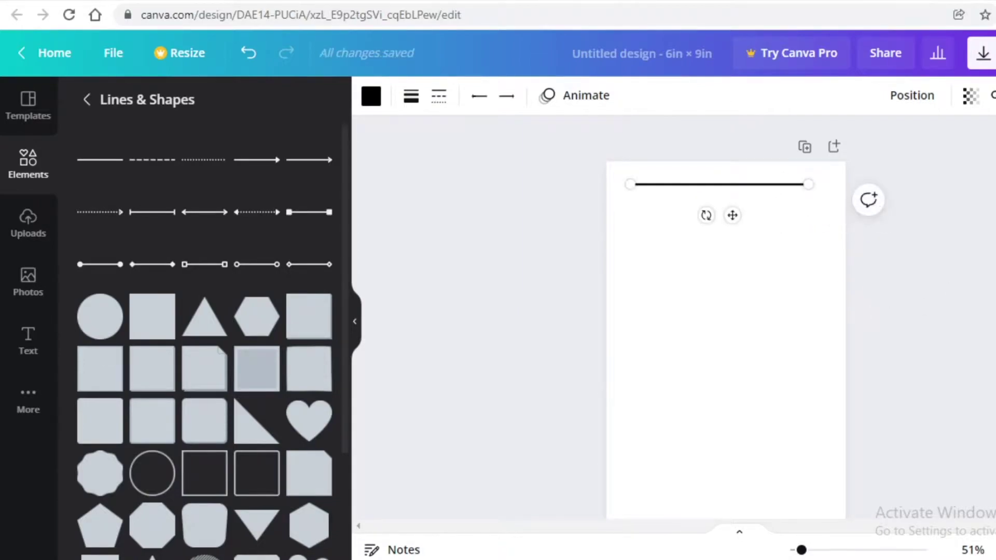
click(776, 211)
mouse_move(734, 186)
mouse_down()
mouse_move(744, 187)
mouse_move(732, 187)
mouse_move(732, 200)
mouse_move(734, 191)
mouse_up()
drag(817, 186, 773, 188)
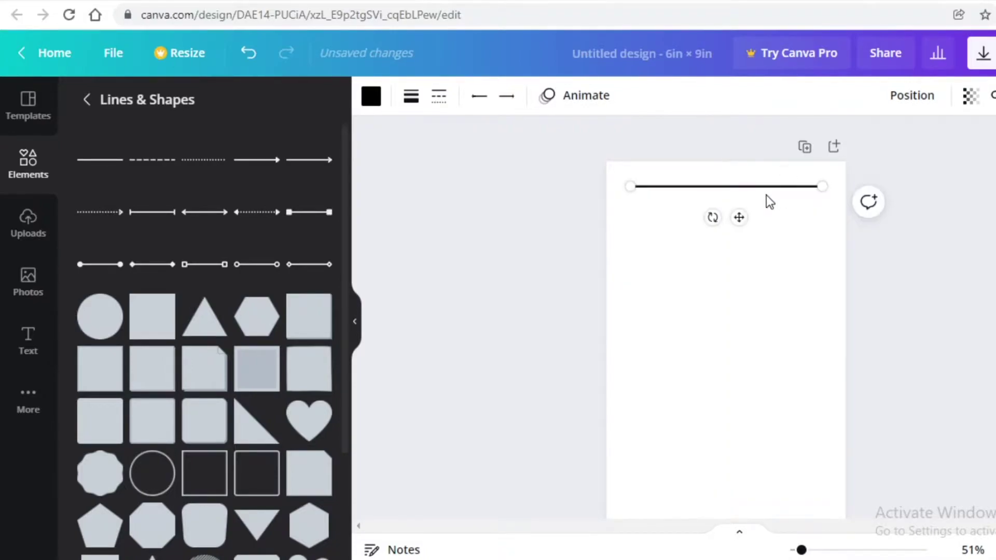
- Duplicate the upper line to form the frame's lower edge, and turn another copy into a vertical left edge joining both lines
key(ctrl+d)
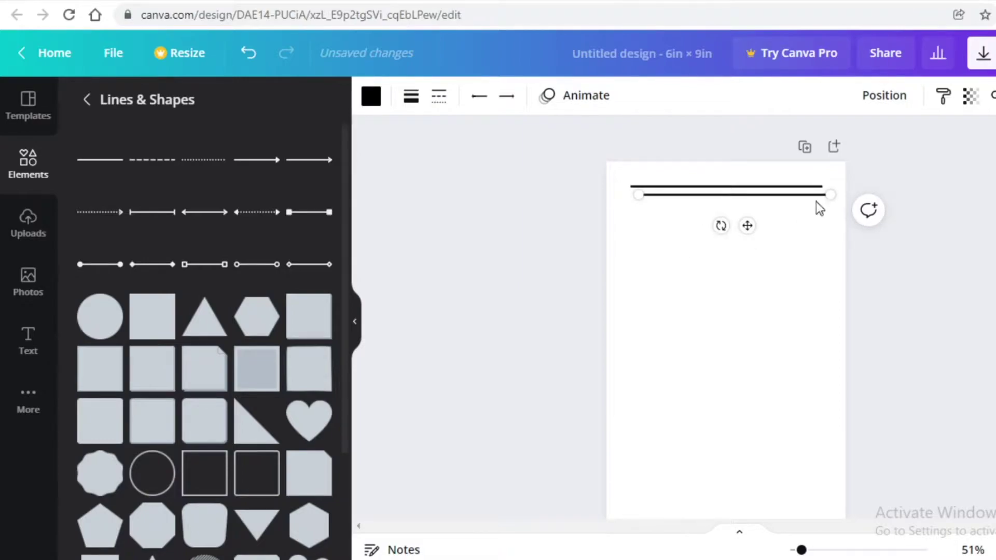
drag(791, 211, 746, 351)
key(ctrl+d)
drag(808, 346, 631, 489)
drag(616, 341, 631, 186)
drag(631, 489, 630, 498)
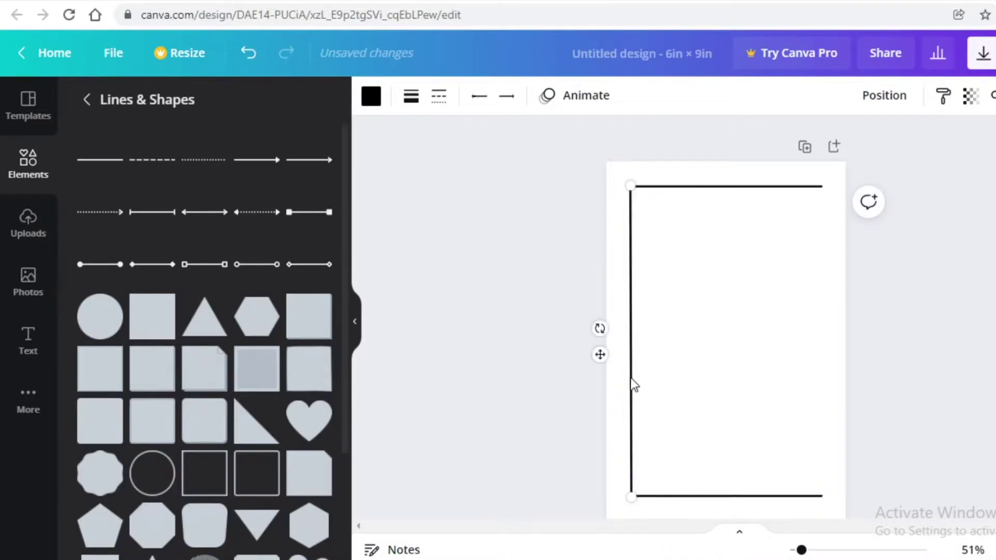
click(719, 353)
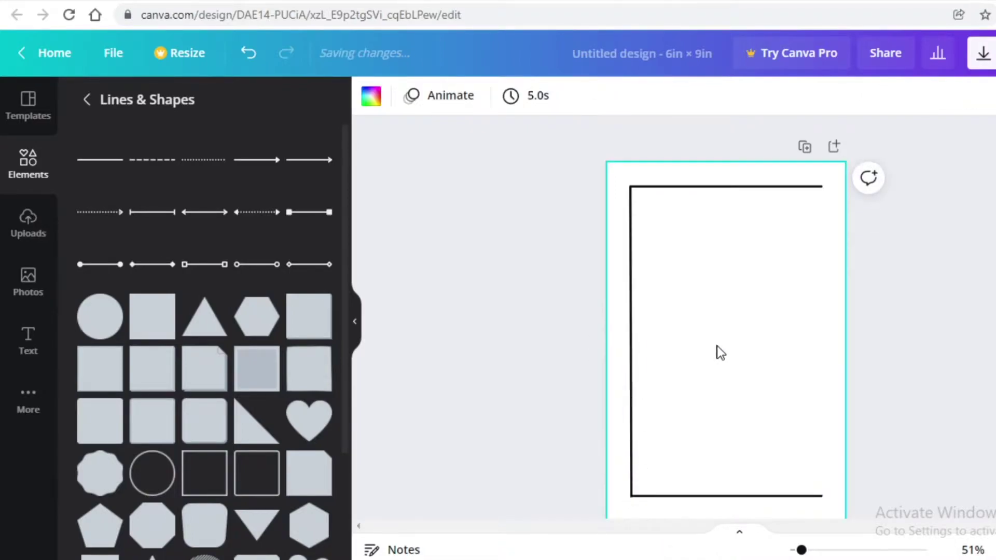
- Duplicate the vertical left line and place the copy as the frame's right edge
click(637, 324)
key(ctrl+d)
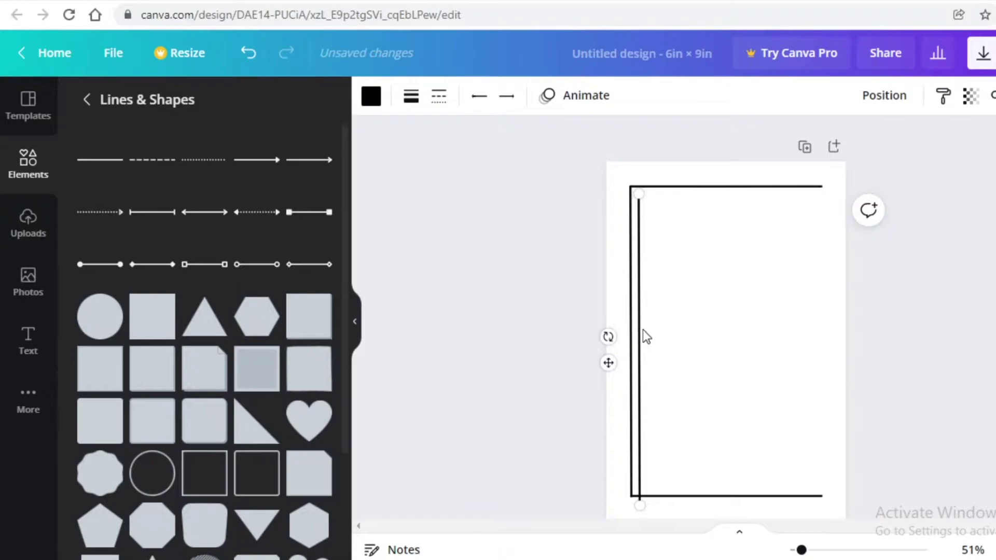
drag(640, 331, 825, 316)
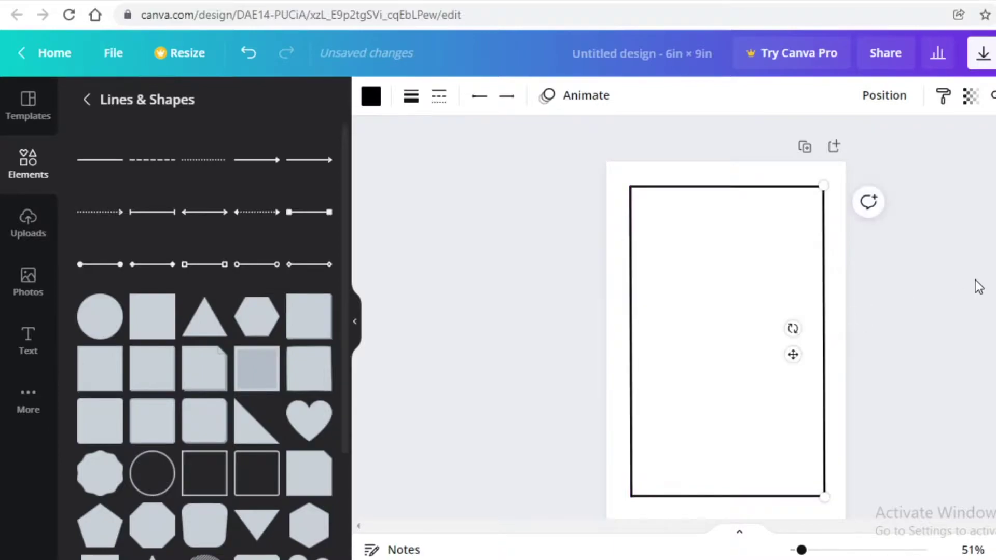
- Adjust the position of the frame's right line so it meets the ends of the upper and lower lines
click(571, 511)
scroll(908, 265, down, 2)
scroll(909, 270, up, 2)
click(818, 298)
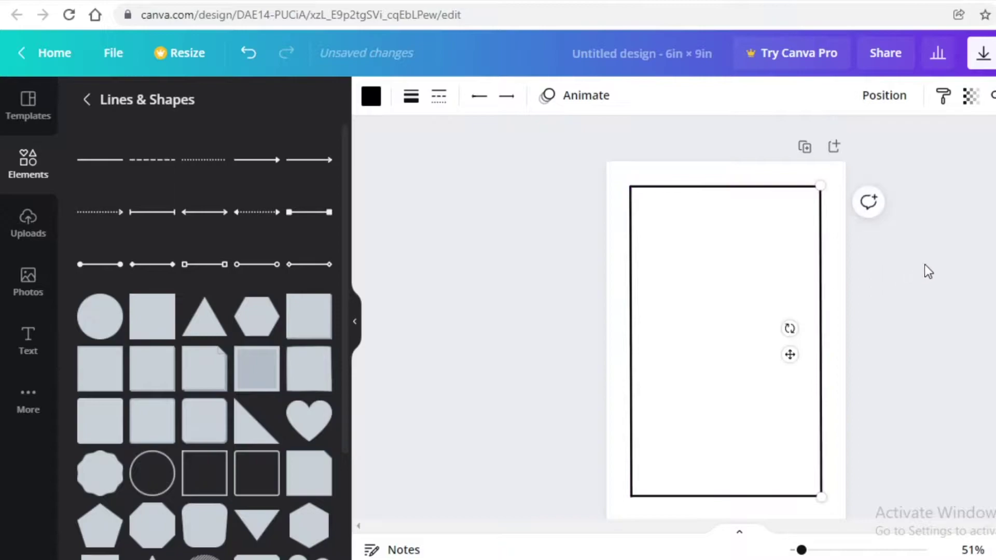
click(942, 263)
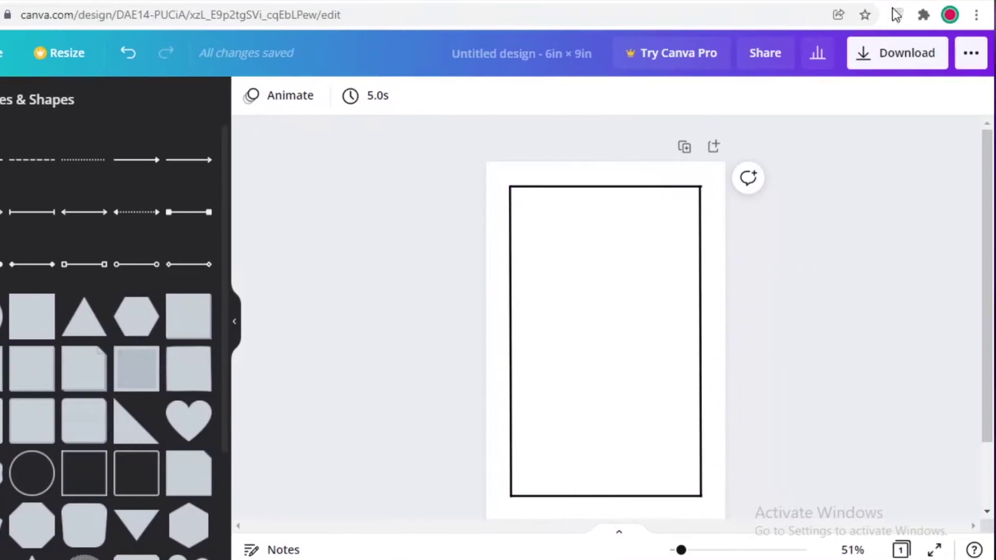
click(793, 217)
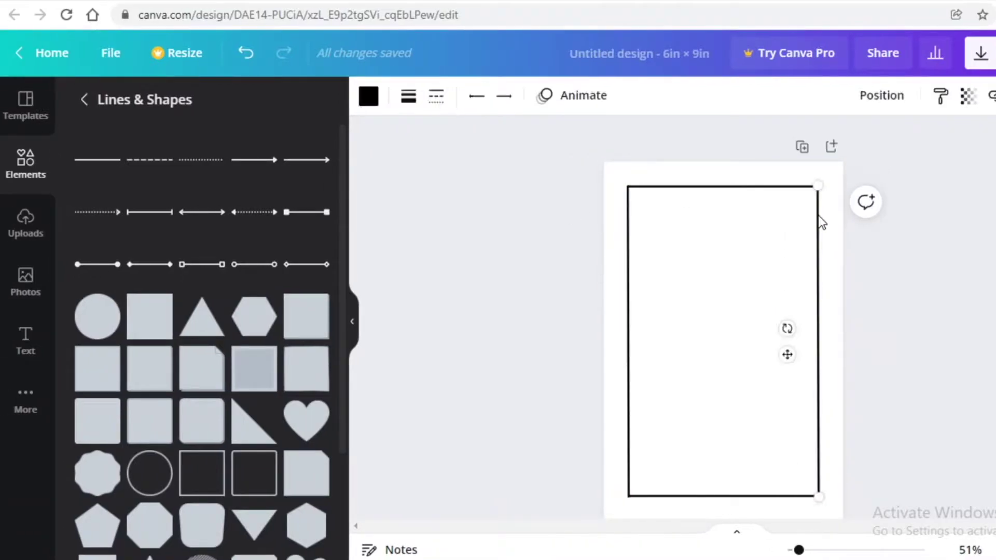
click(917, 214)
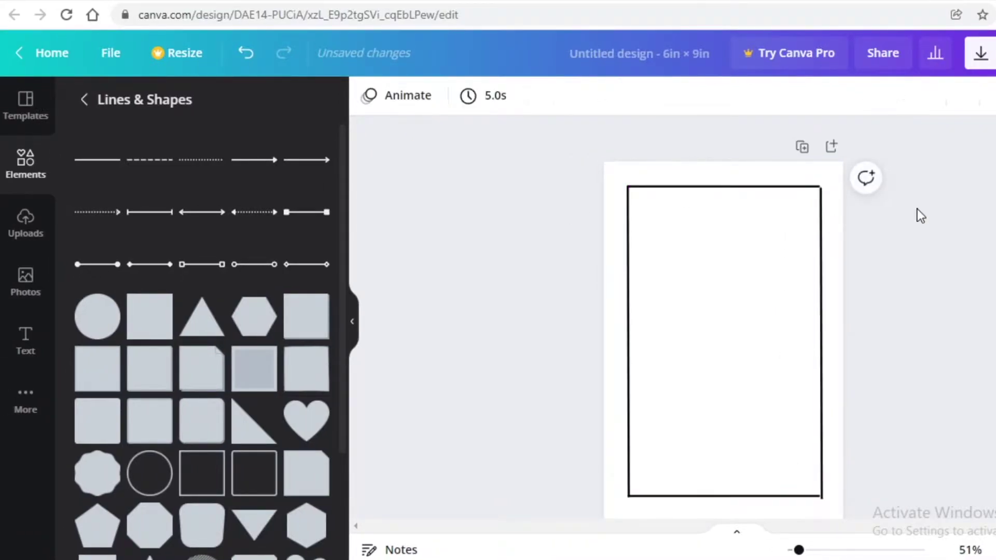
click(820, 221)
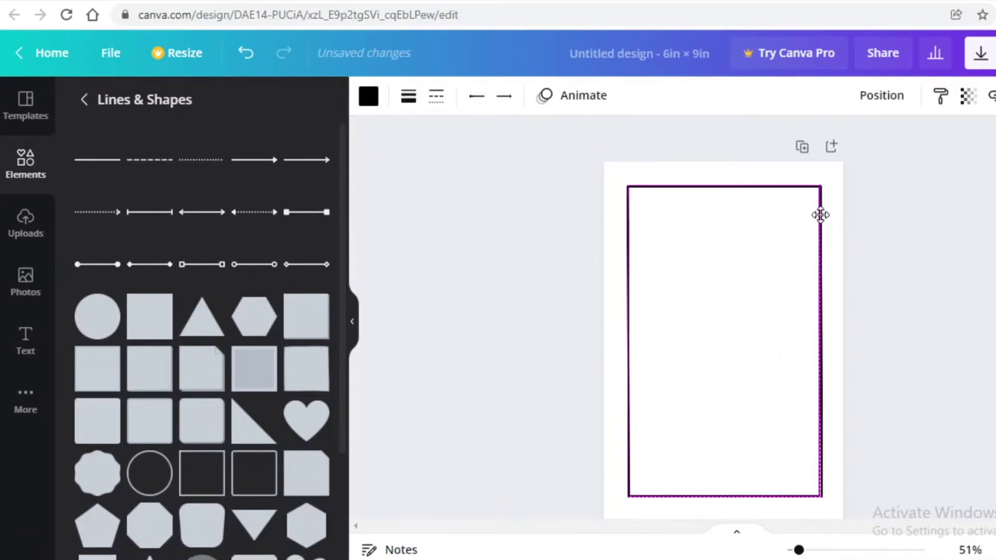
click(786, 325)
scroll(993, 257, down, 2)
scroll(992, 256, up, 2)
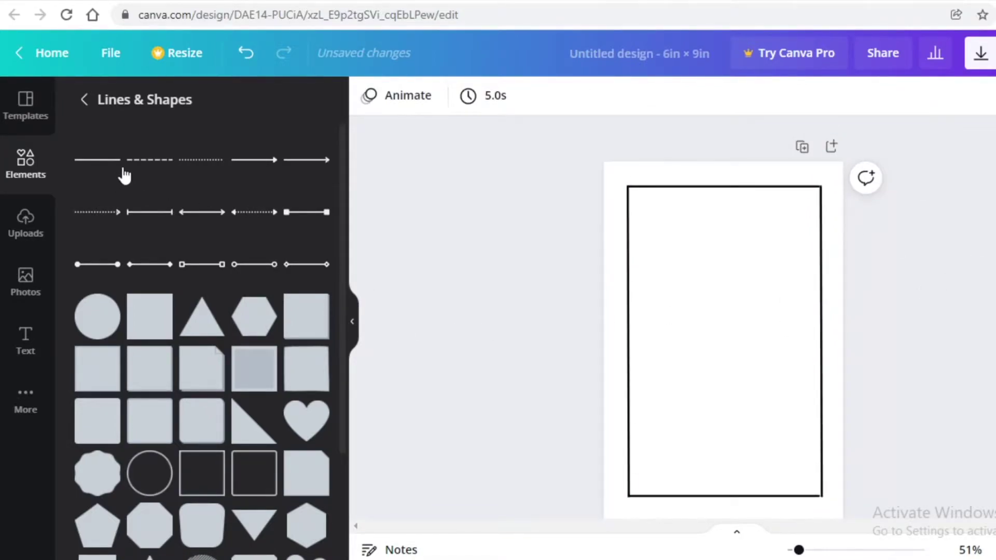
- Add another plain solid line as a horizontal divider just below the frame's upper edge, fitted between both vertical lines
click(96, 165)
drag(733, 345, 830, 224)
mouse_move(711, 226)
mouse_down()
mouse_move(693, 225)
mouse_move(706, 227)
mouse_up()
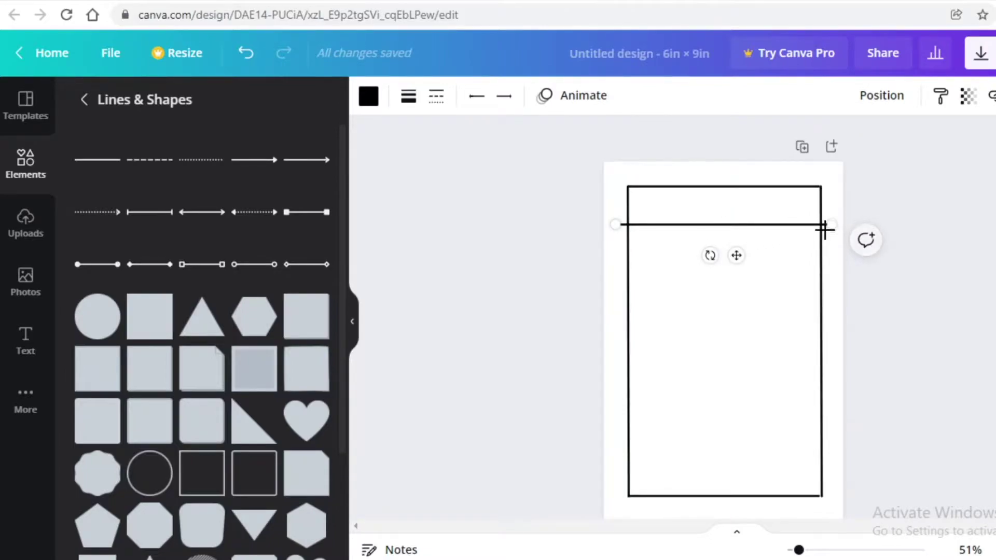
drag(830, 226, 819, 225)
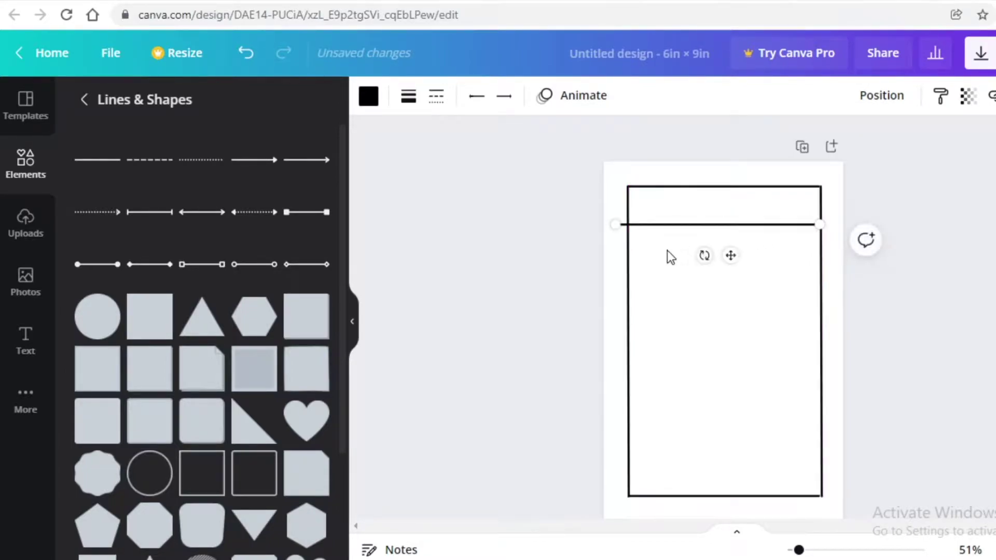
drag(619, 226, 628, 224)
click(684, 247)
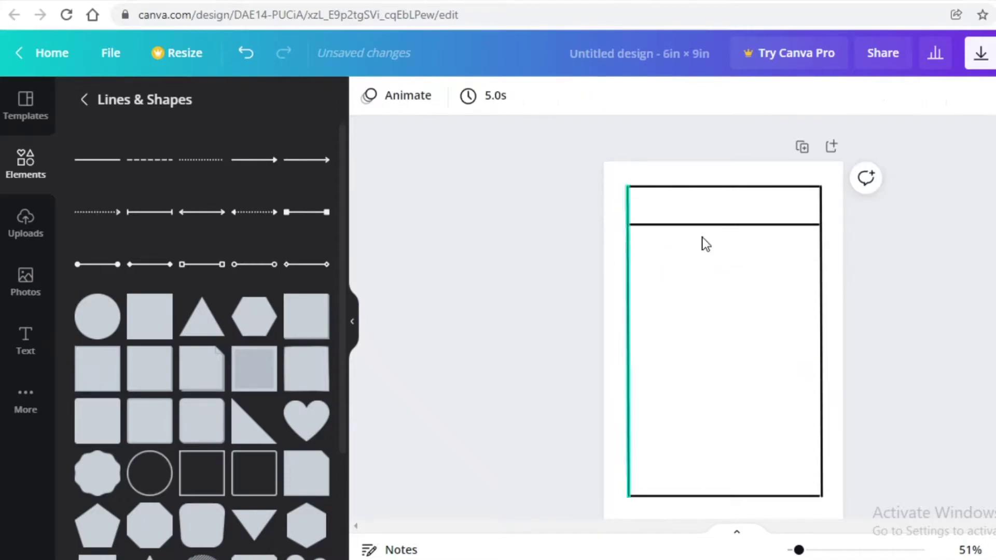
click(741, 227)
mouse_move(741, 227)
mouse_down()
mouse_move(740, 216)
mouse_move(740, 228)
mouse_up()
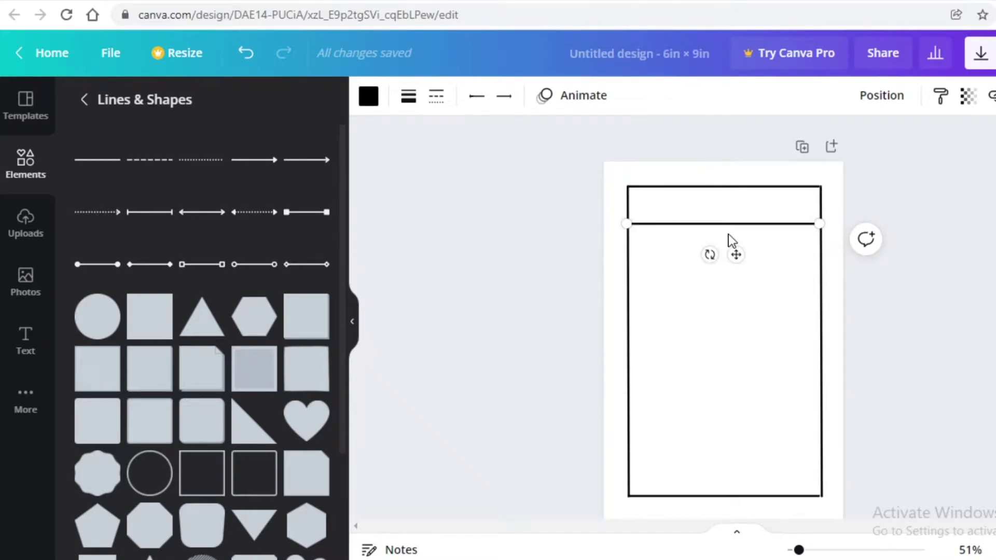
- Lower the horizontal divider into the frame's lower part and duplicate it to form two more dividers above it
drag(736, 227, 736, 342)
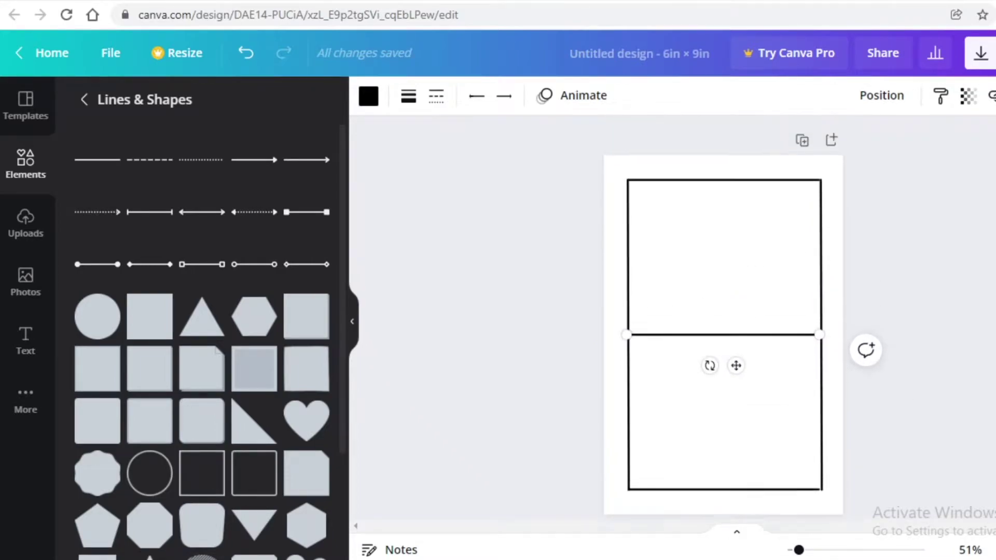
click(931, 344)
scroll(931, 344, down, 2)
scroll(931, 343, up, 2)
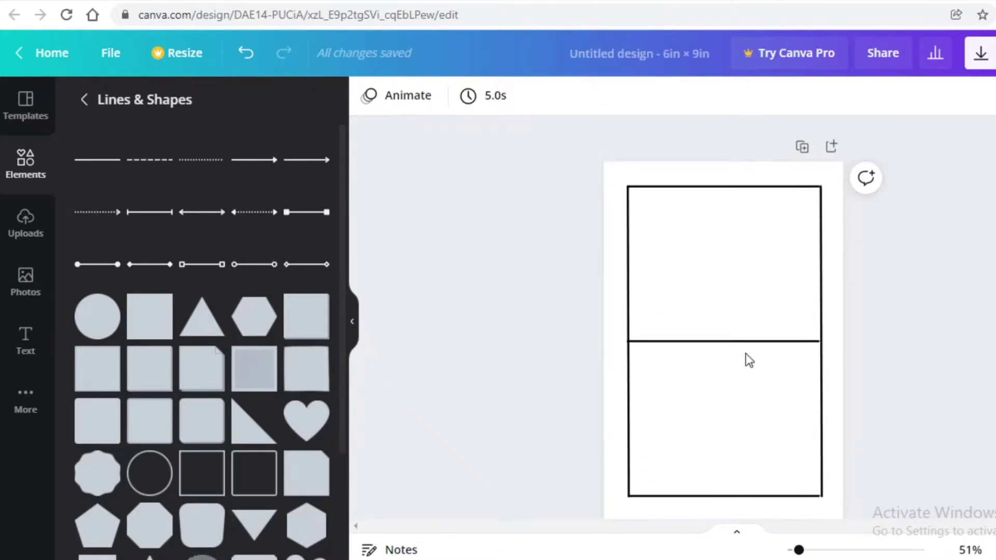
drag(712, 343, 719, 422)
key(ctrl+d)
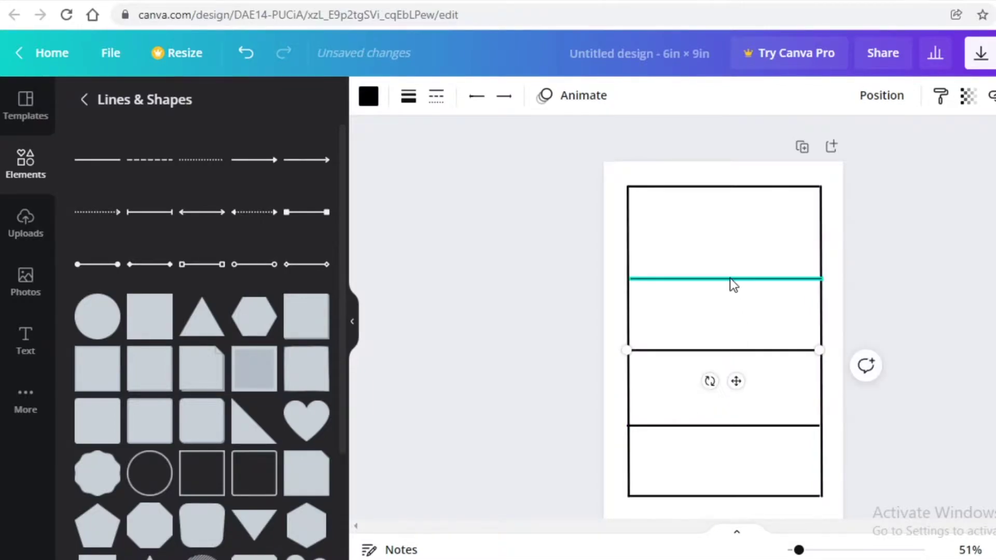
- Raise the uppermost divider toward the frame's upper edge and duplicate it so four dividers split the frame into five rows
drag(730, 280, 722, 233)
key(ctrl+d)
drag(716, 289, 714, 293)
drag(731, 351, 729, 355)
key(Escape)
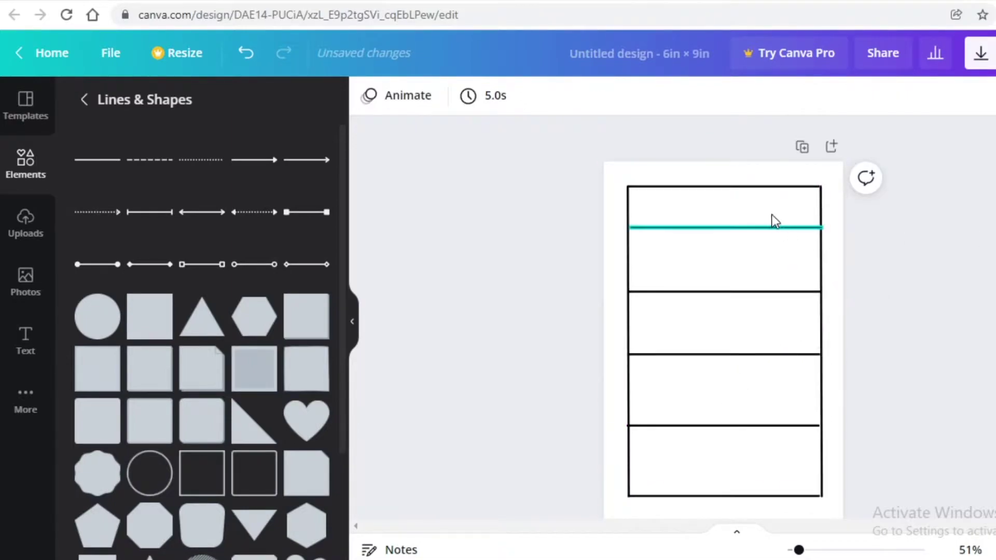
click(694, 230)
drag(695, 239, 690, 229)
- Set the line weight of all four horizontal dividers to 2
click(715, 475)
drag(715, 330, 724, 210)
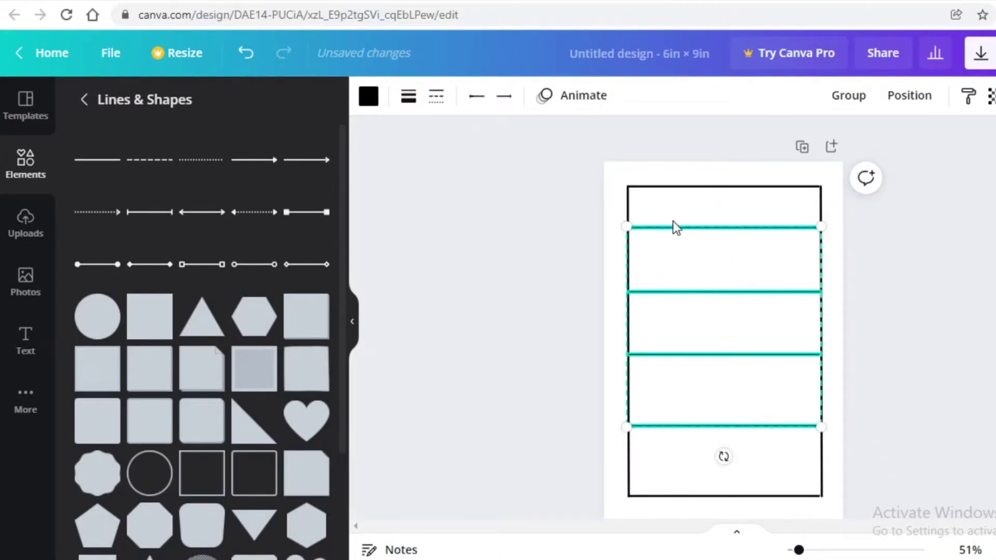
click(412, 100)
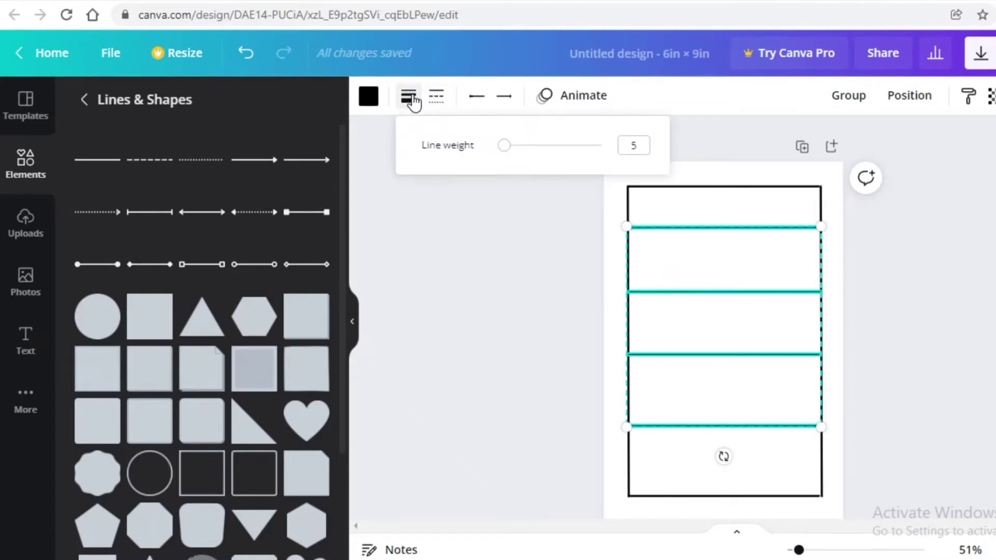
click(639, 150)
text(2)
key(Return)
click(960, 309)
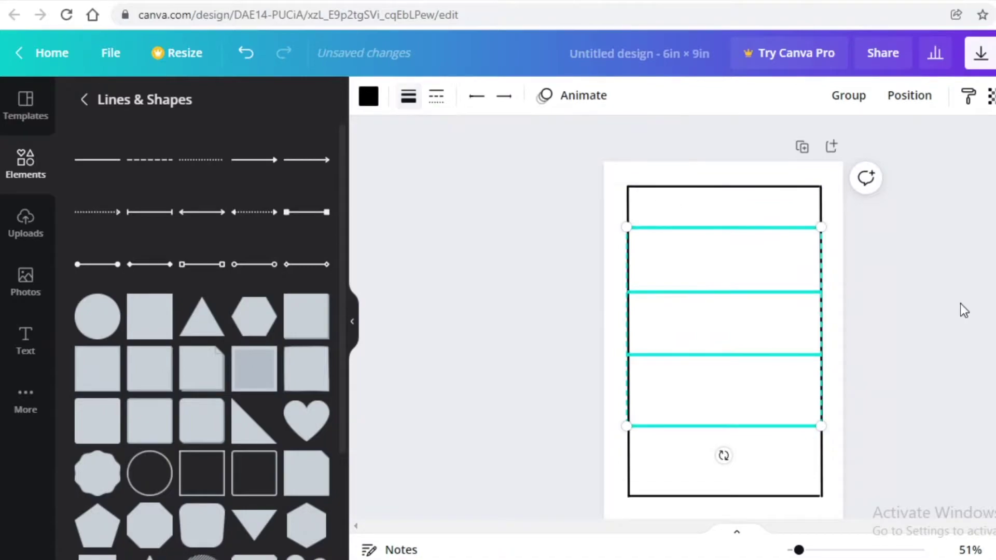
click(963, 311)
drag(684, 444, 715, 224)
click(369, 95)
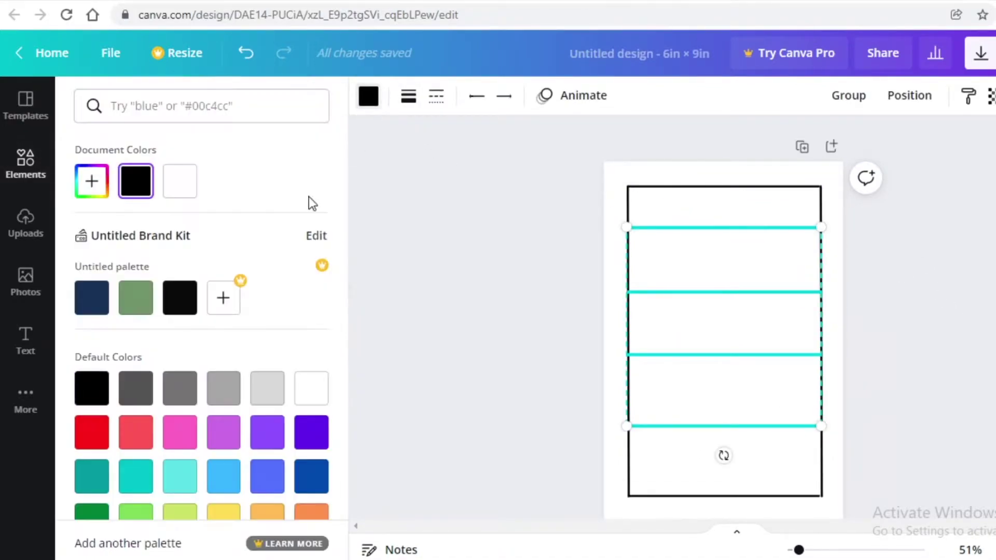
click(538, 387)
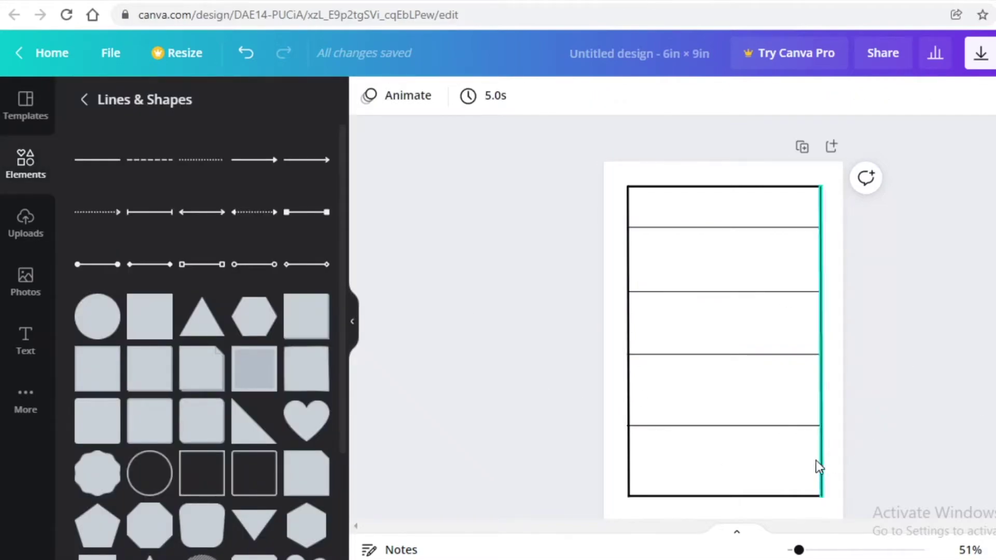
- Shift the upper three horizontal dividers slightly downward to rebalance the row heights
drag(752, 360, 753, 367)
drag(750, 291, 750, 297)
drag(754, 227, 754, 234)
drag(752, 426, 750, 440)
drag(739, 365, 737, 379)
click(720, 450)
drag(720, 450, 720, 439)
drag(731, 297, 732, 301)
drag(731, 301, 731, 312)
- Center-align the four horizontal dividers with each other and tidy up their spacing
drag(766, 449, 761, 234)
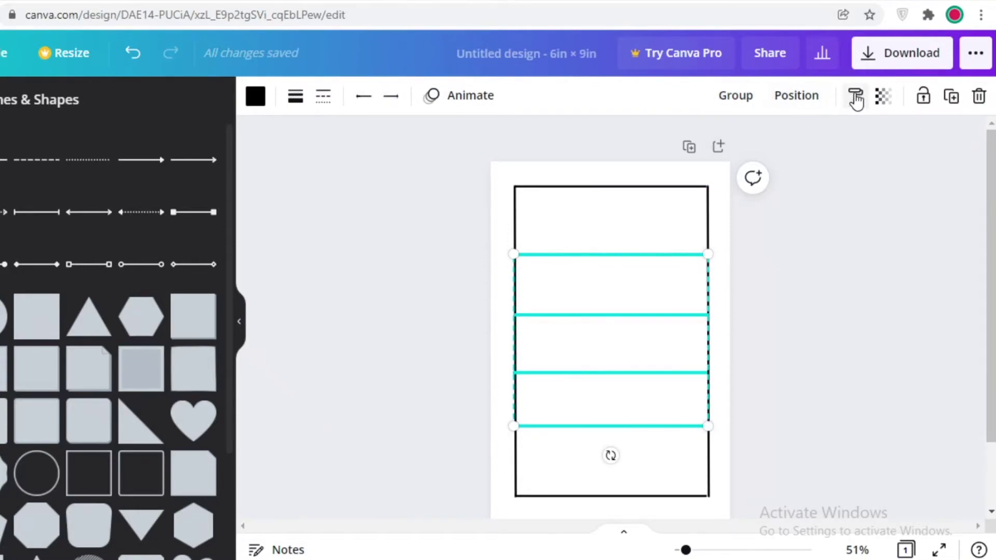
click(789, 99)
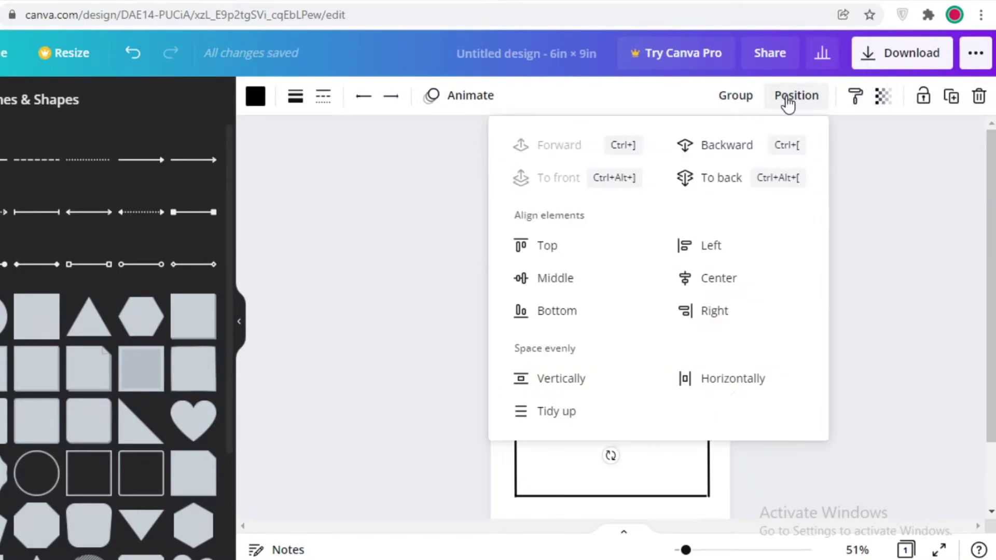
click(684, 285)
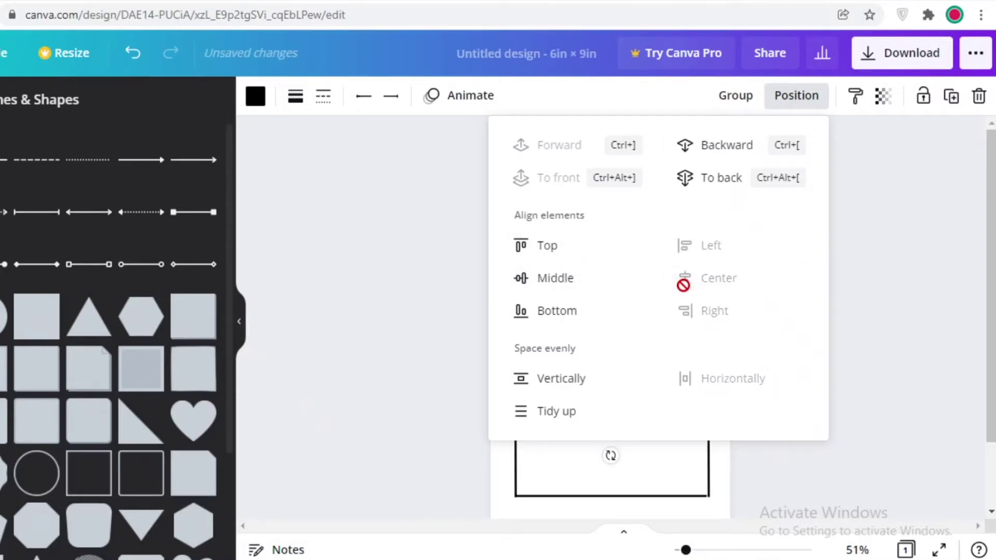
click(566, 409)
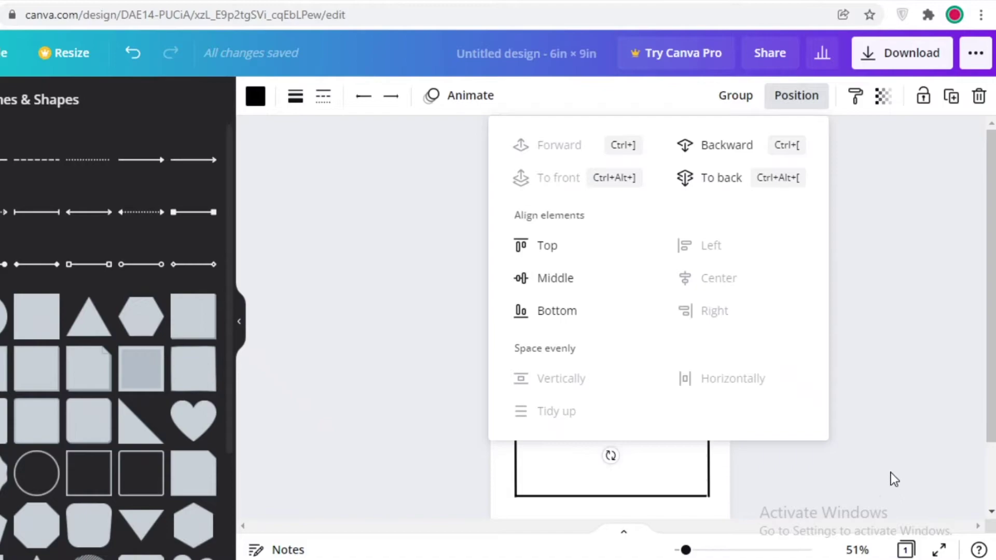
click(891, 472)
click(792, 208)
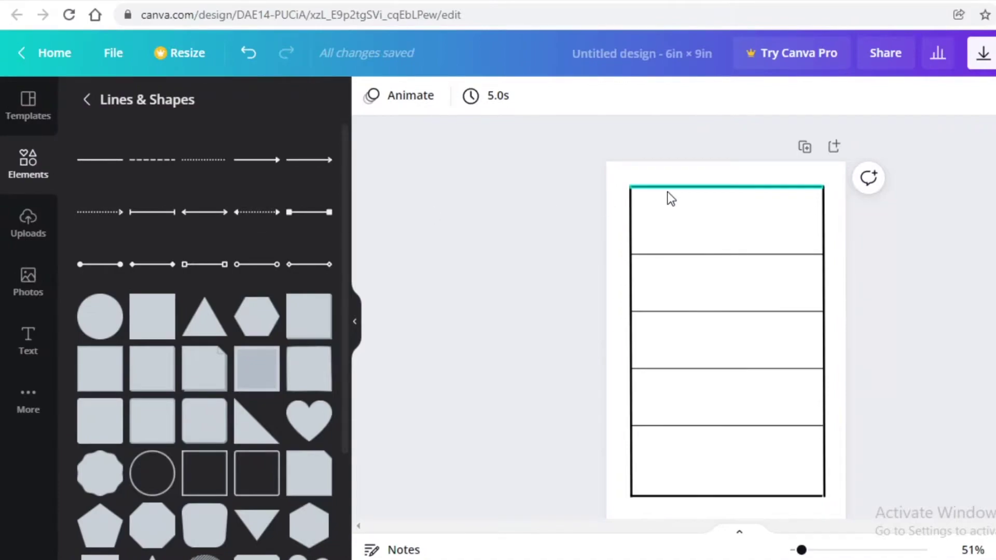
- Duplicate the uppermost divider, turn the copy into a vertical line spanning the frame, and copy it to form three column lines
click(595, 255)
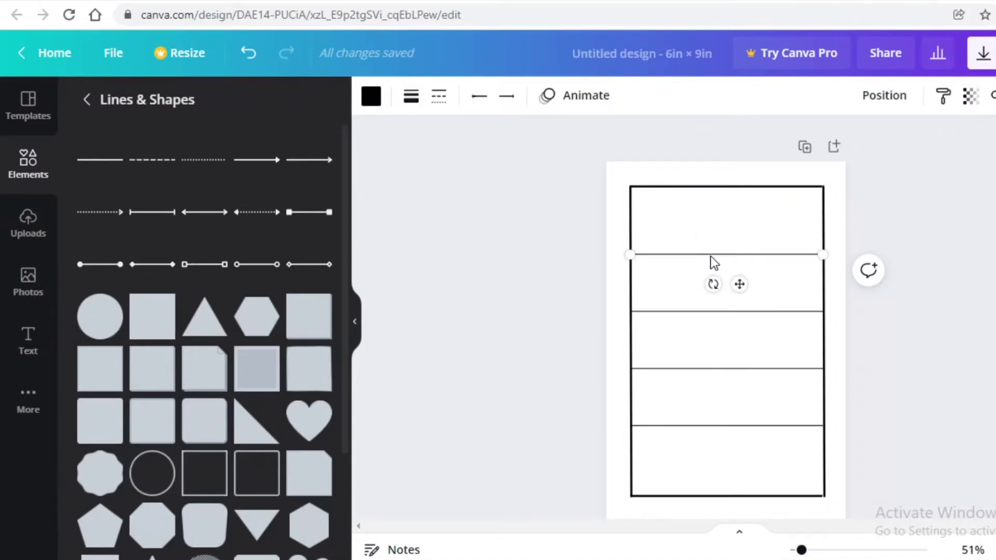
click(563, 107)
key(ctrl+d)
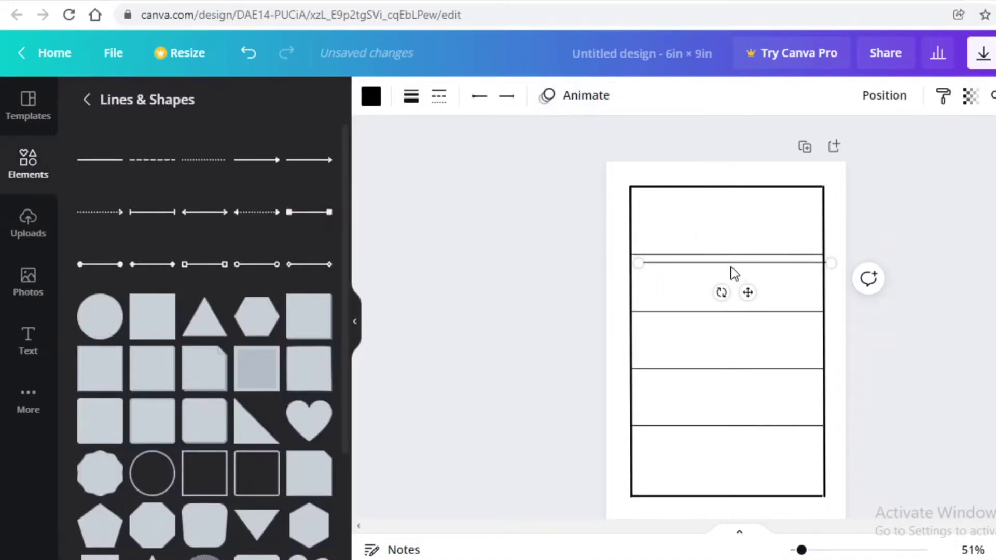
drag(730, 264, 720, 286)
drag(821, 286, 678, 495)
drag(628, 285, 676, 185)
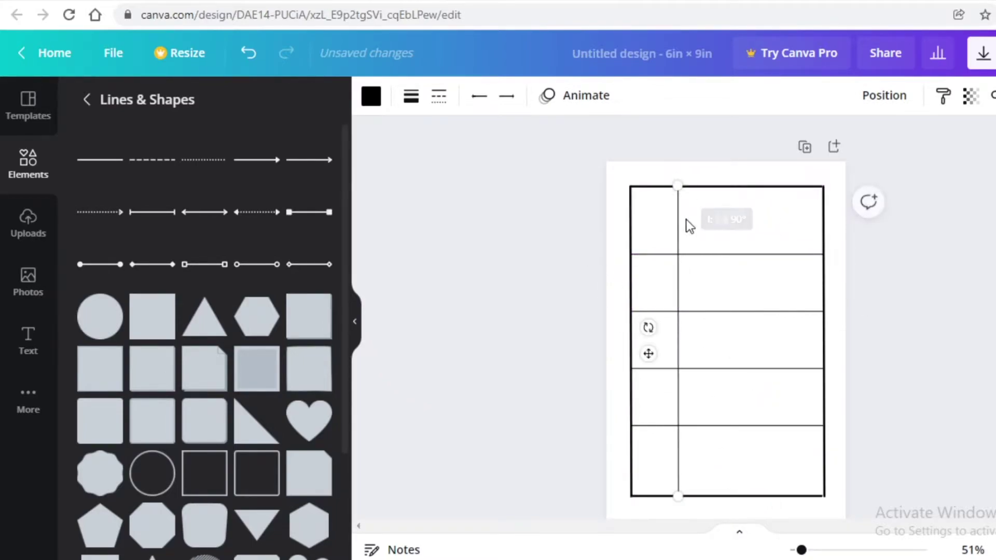
drag(675, 296, 734, 287)
key(ctrl+d)
- Delete the thick vertical lines that form the frame's right and left edges
click(827, 306)
drag(829, 319, 627, 305)
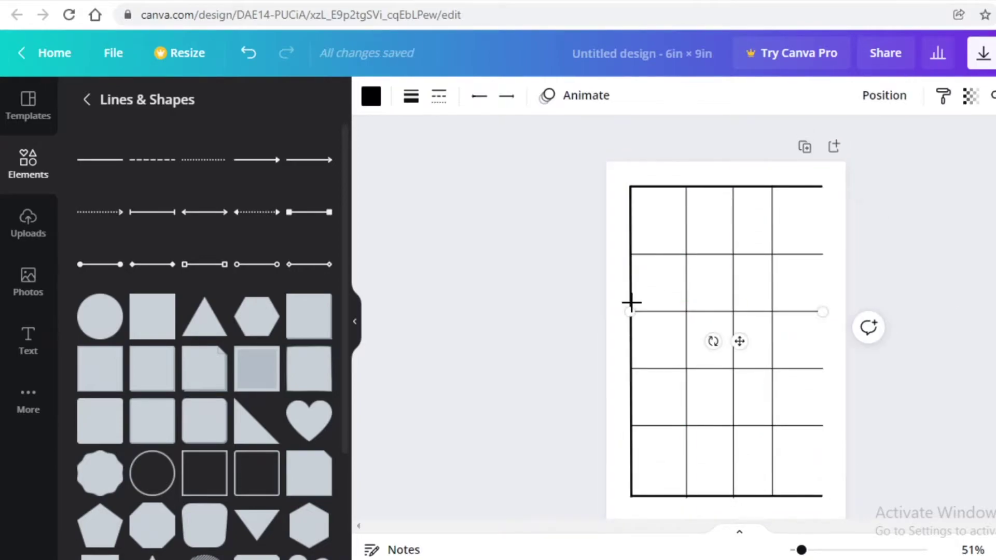
click(632, 301)
- Lengthen the uppermost thin divider to the left and move the two outer column lines outward to widen the columns
click(629, 254)
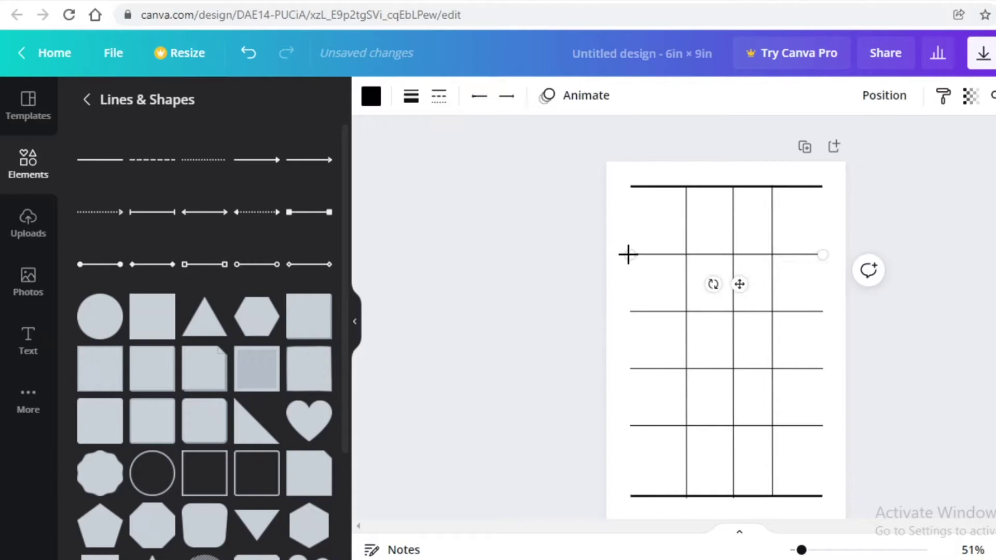
drag(629, 253, 619, 254)
drag(772, 234, 797, 231)
drag(687, 225, 667, 220)
- Extend the thick upper line to both side edges of the page
click(635, 186)
drag(631, 186, 612, 185)
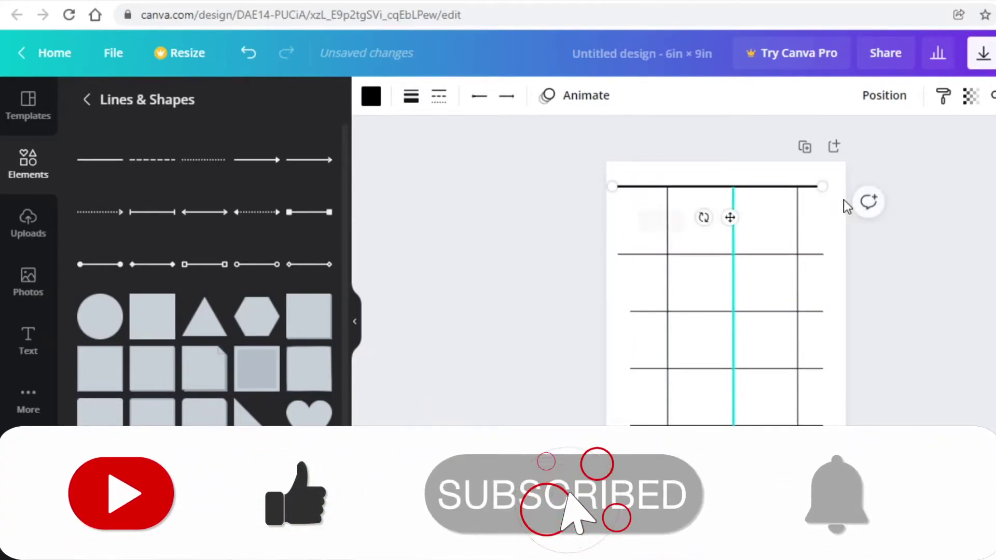
drag(821, 185, 844, 185)
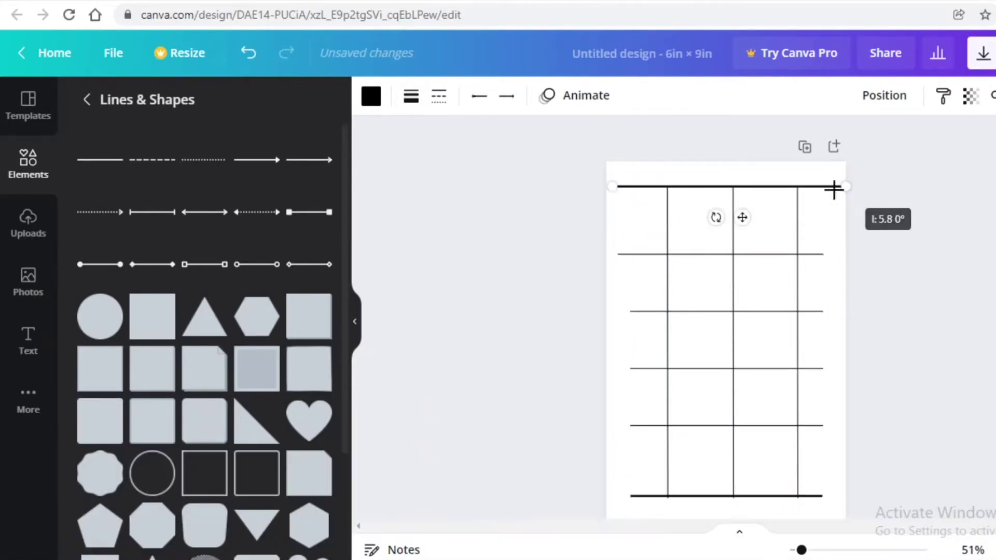
drag(610, 184, 606, 186)
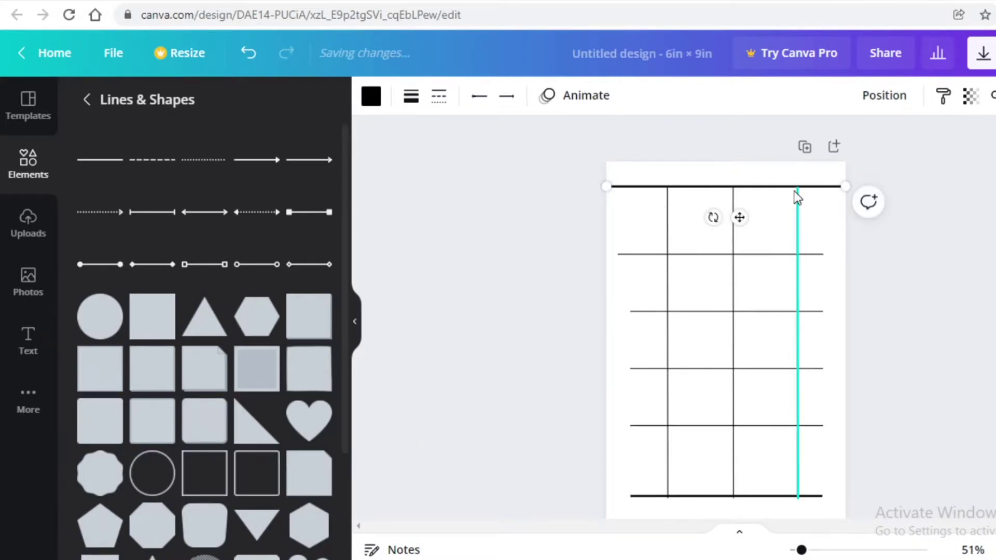
click(963, 222)
- Extend the uppermost thin divider to both page edges and nudge the right column line slightly left
click(643, 262)
mouse_move(619, 255)
mouse_down()
mouse_move(598, 260)
mouse_move(607, 254)
mouse_up()
drag(822, 254, 846, 254)
drag(795, 228, 792, 231)
- Extend the second and third horizontal dividers to both side edges of the page
click(810, 314)
drag(822, 311, 850, 311)
drag(629, 306, 605, 304)
click(809, 368)
drag(823, 369, 846, 369)
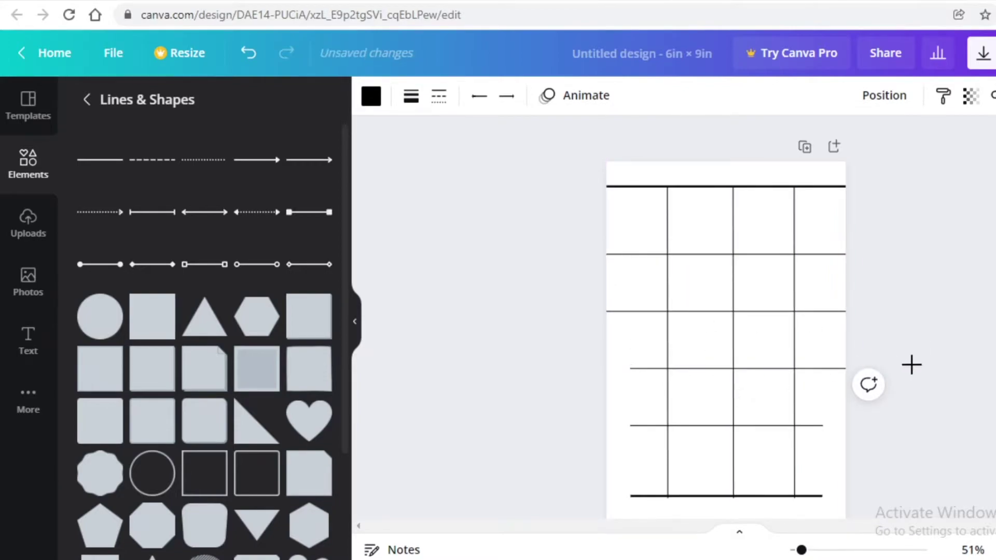
drag(632, 368, 458, 369)
- Extend the lowest thin divider to both page edges and set it slightly lower
click(634, 425)
drag(631, 425, 438, 433)
click(664, 432)
drag(822, 426, 870, 433)
click(830, 433)
click(440, 413)
- Nudge the third horizontal divider slightly down to even out the row heights
click(754, 367)
key(Down)
key(Down)
key(Up)
click(906, 386)
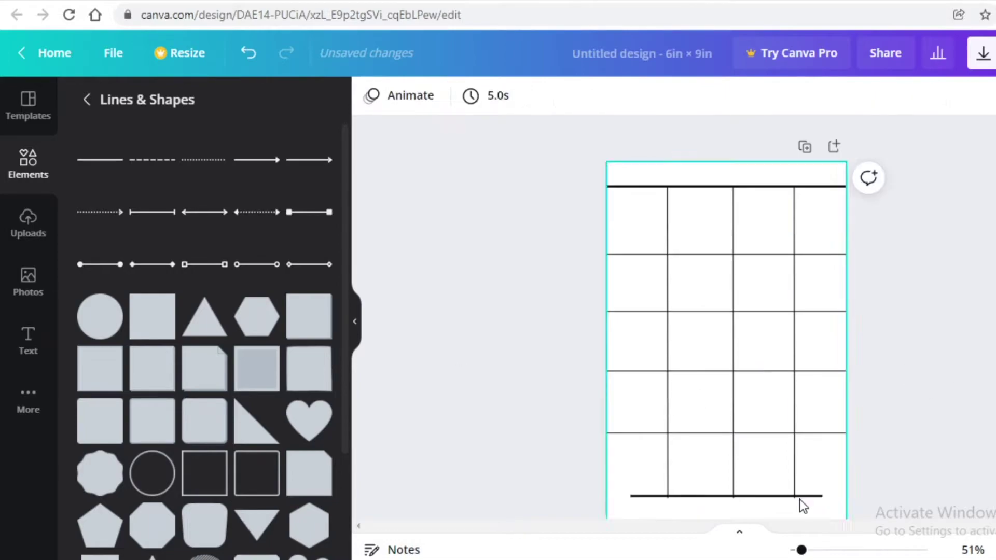
- Move the thick lower line up slightly and shorten the three column lines so they end on it
click(794, 495)
scroll(770, 499, down, 2)
click(874, 402)
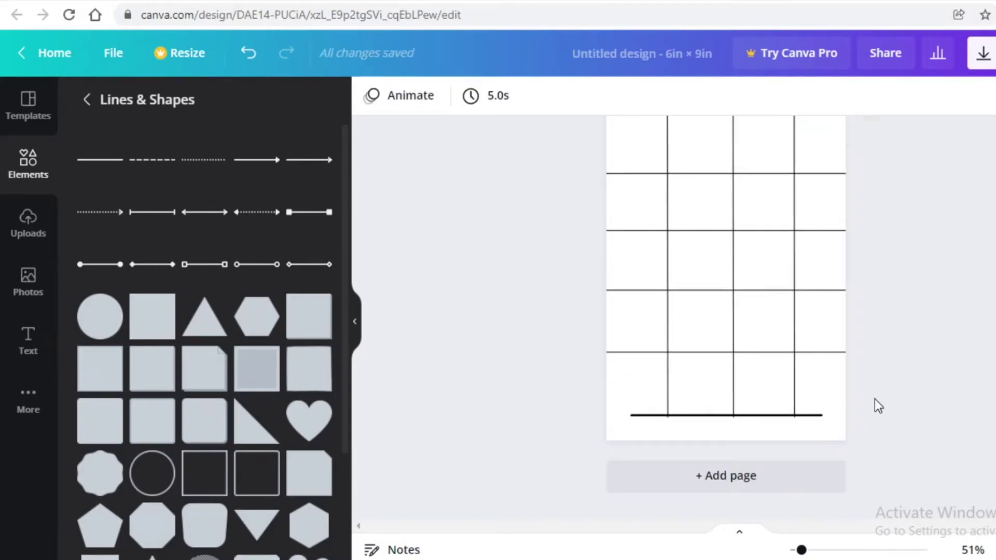
click(815, 414)
drag(809, 418, 807, 420)
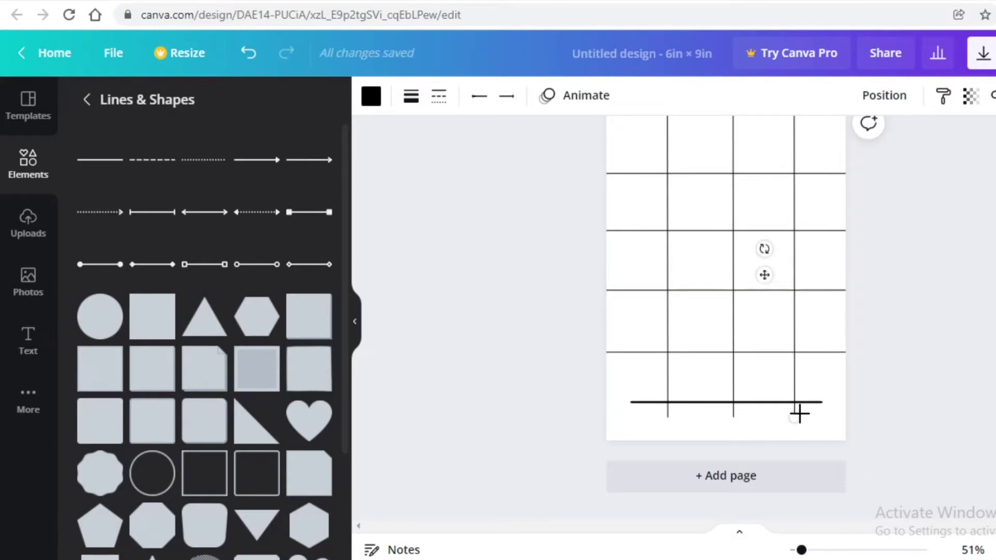
drag(800, 414, 801, 401)
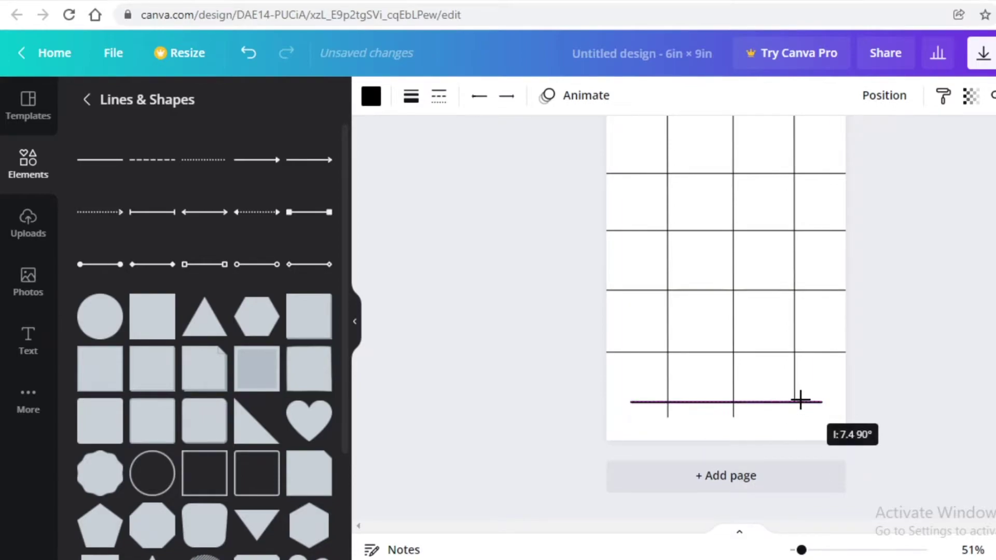
click(736, 410)
drag(735, 413, 731, 403)
click(671, 413)
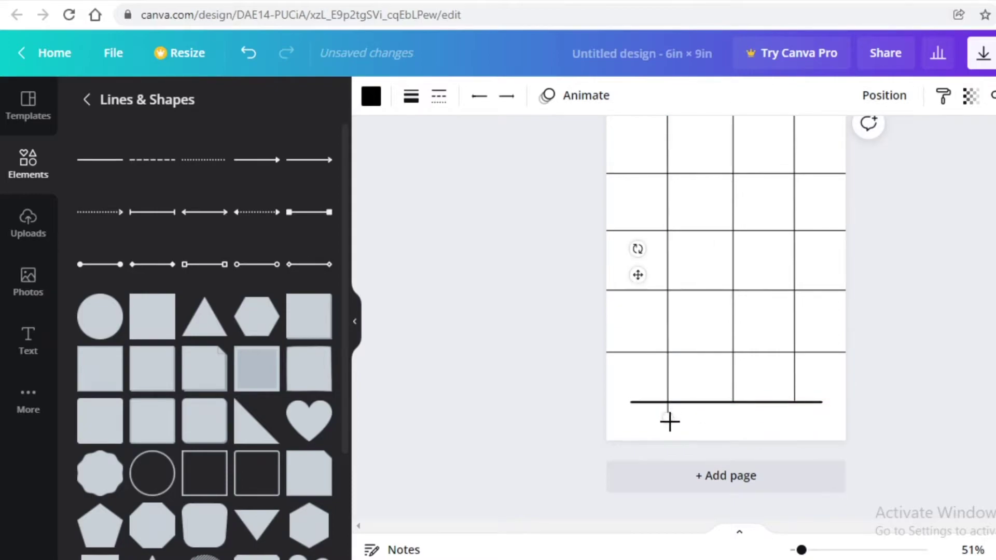
drag(670, 420, 668, 402)
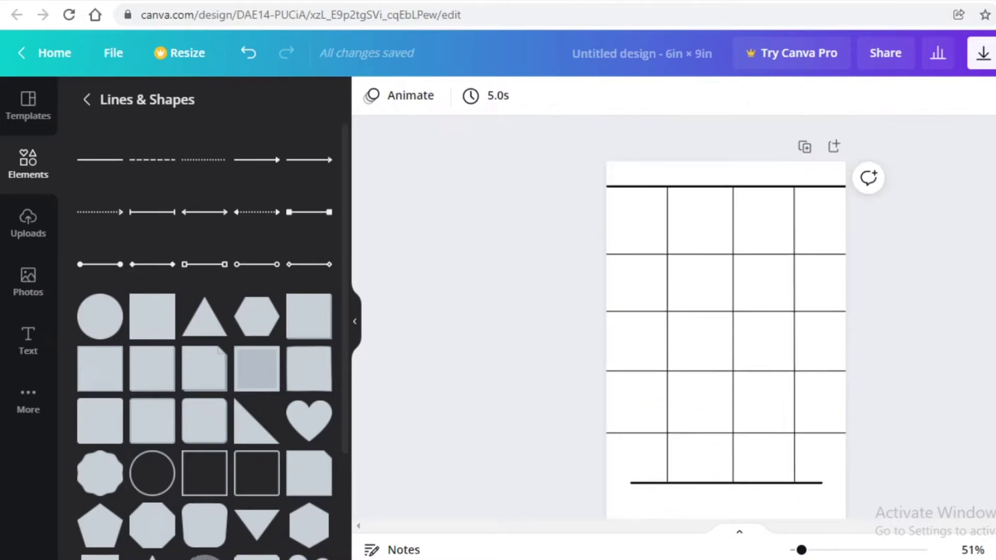
- Add a subheading reading "Monday" and place it in the page's upper left corner above the grid
scroll(621, 336, down, 2)
scroll(625, 342, up, 2)
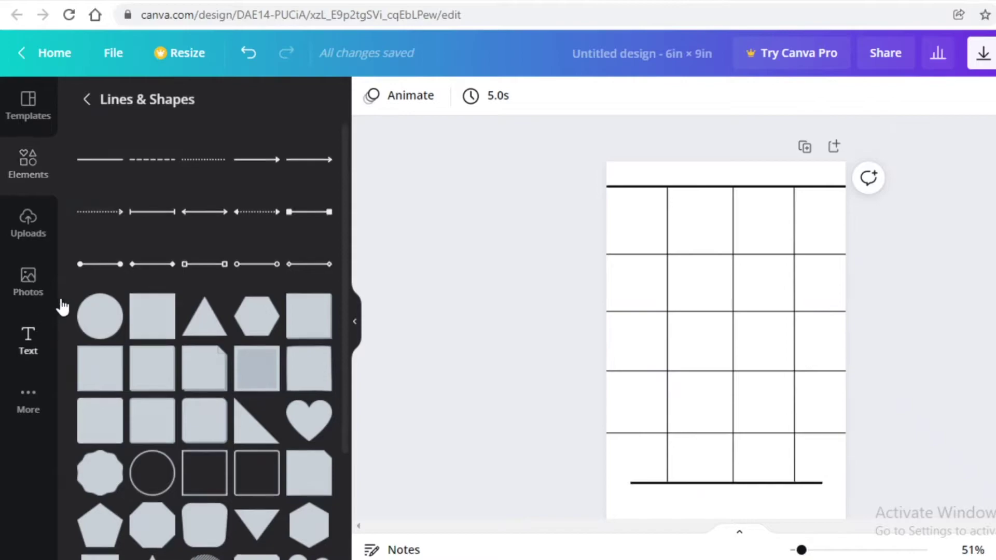
click(28, 340)
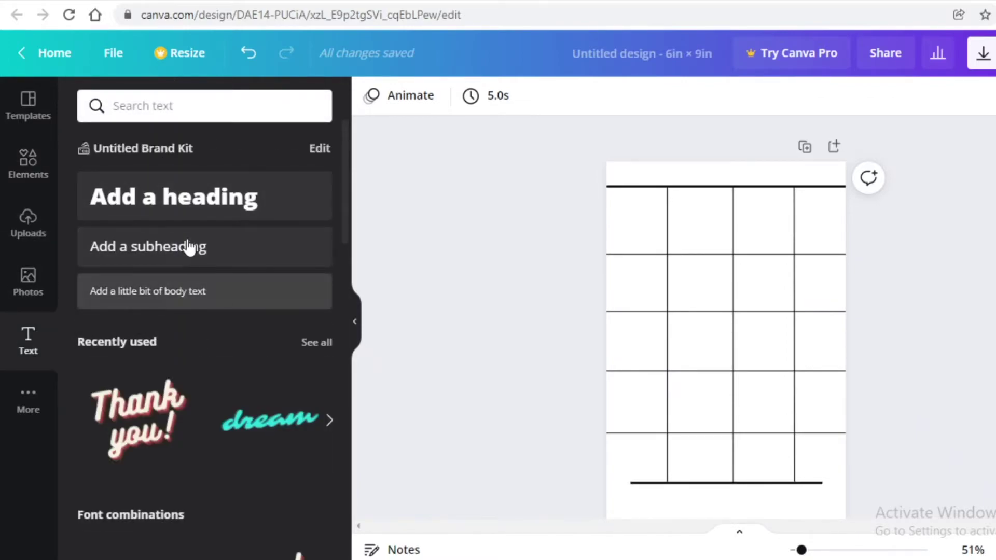
click(196, 256)
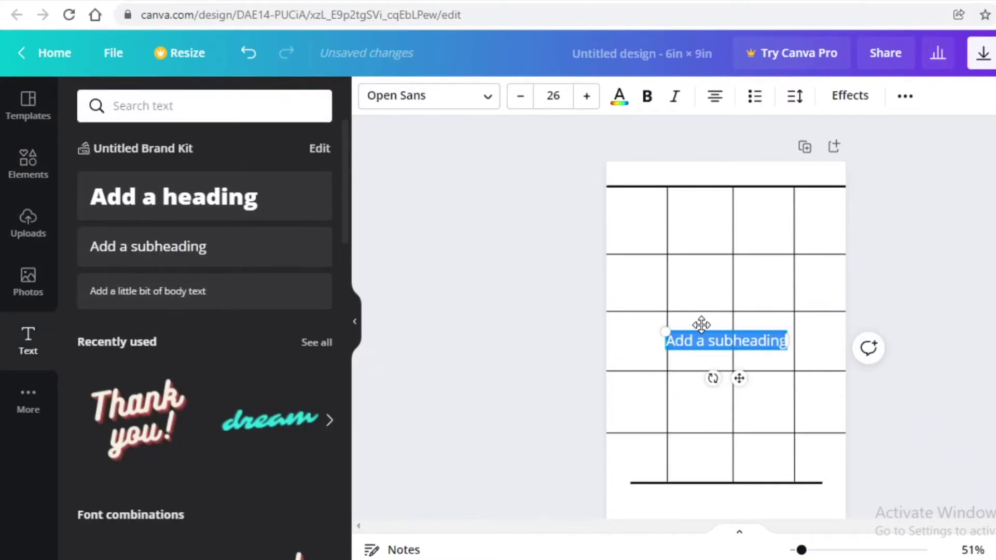
text(Monday)
drag(739, 379, 646, 208)
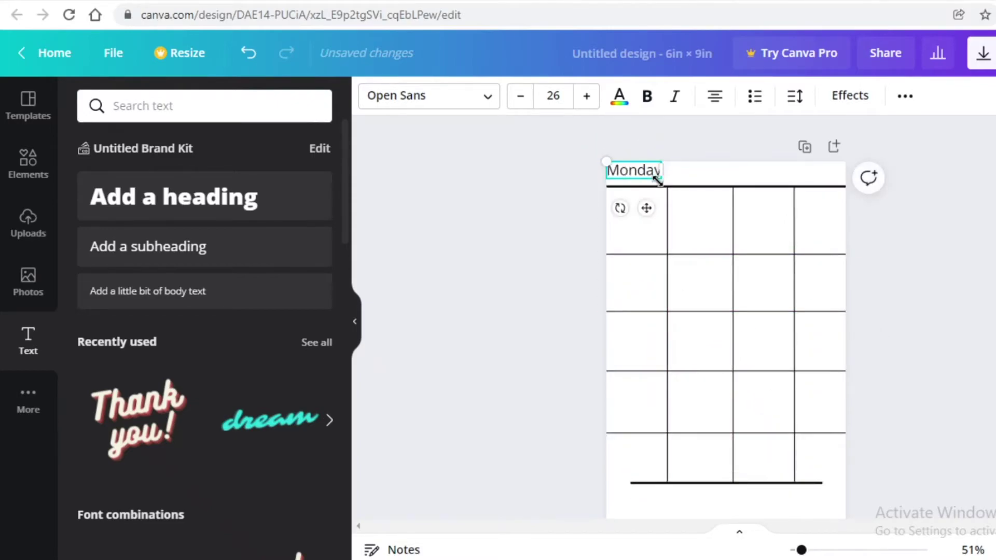
- Shrink the "Monday" label to about font size 14.6 and position it above the first column
drag(607, 162, 629, 169)
mouse_move(655, 204)
mouse_down()
mouse_move(662, 205)
mouse_move(633, 200)
mouse_move(646, 205)
mouse_up()
click(629, 181)
click(626, 176)
click(575, 197)
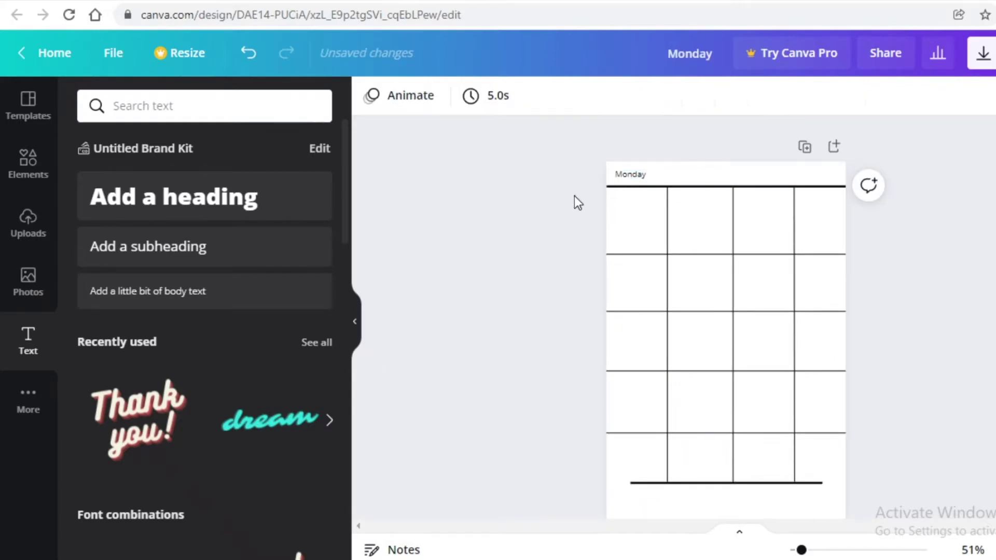
click(643, 174)
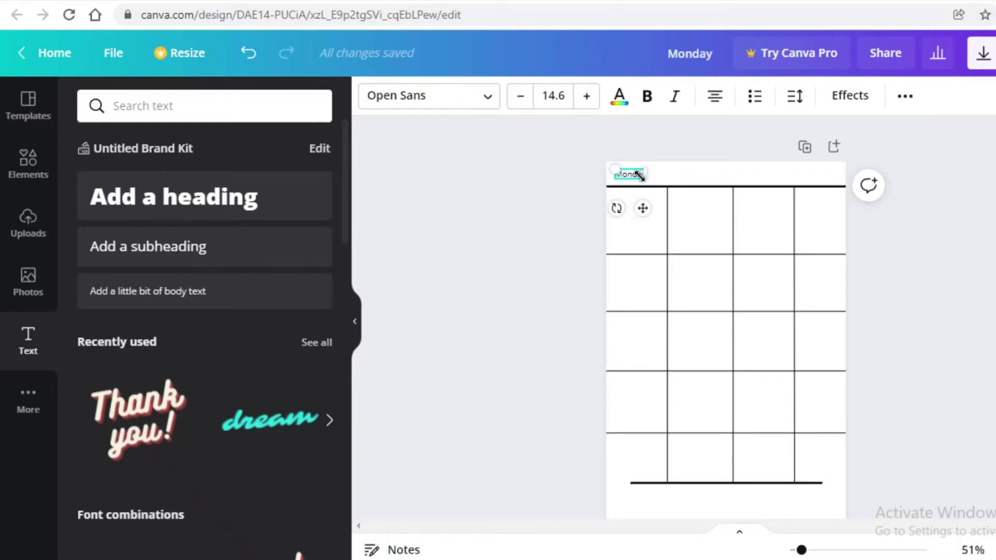
drag(643, 179, 685, 203)
click(247, 55)
click(248, 55)
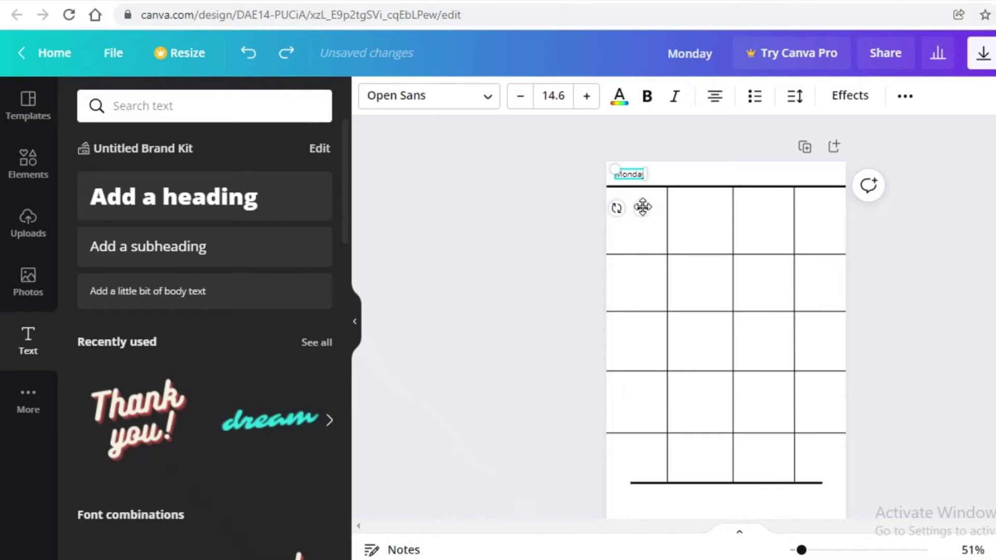
- Duplicate the "Monday" label, place the copy above the second column, and change its text to "Tuesday"
drag(643, 207, 691, 207)
key(ctrl+d)
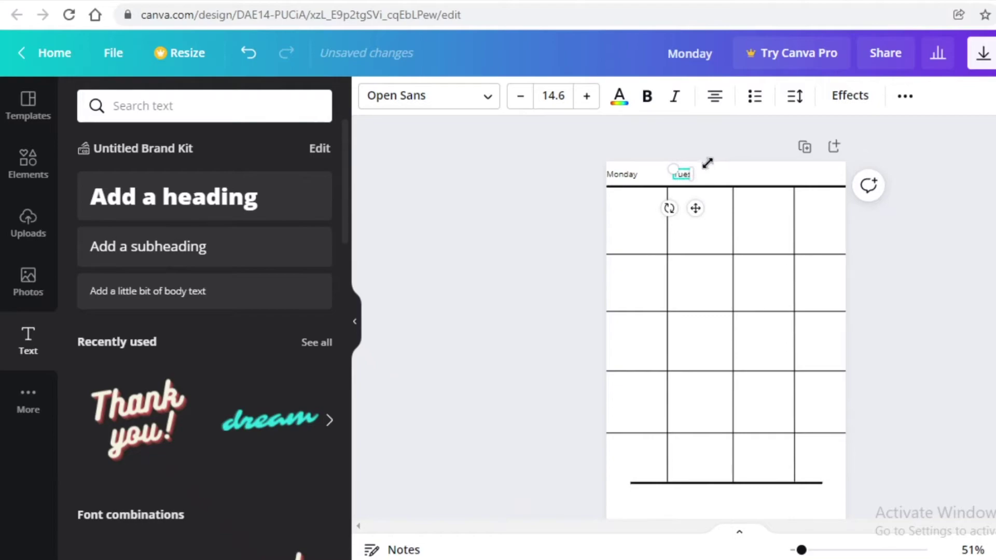
drag(697, 211, 698, 210)
double_click(691, 174)
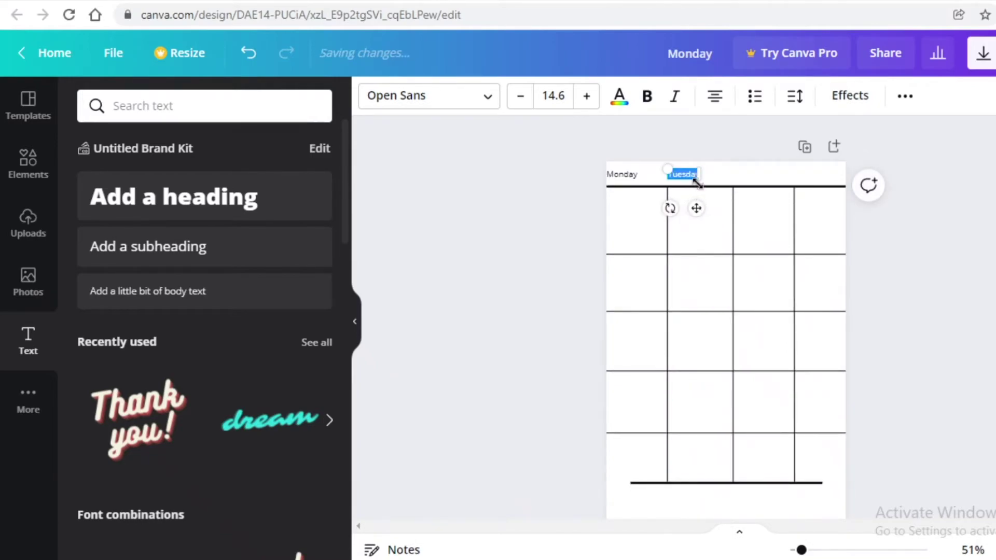
- Duplicate the "Tuesday" label above the third column and change the copy's text to "Wednesday"
key(ctrl+d)
drag(695, 207, 758, 206)
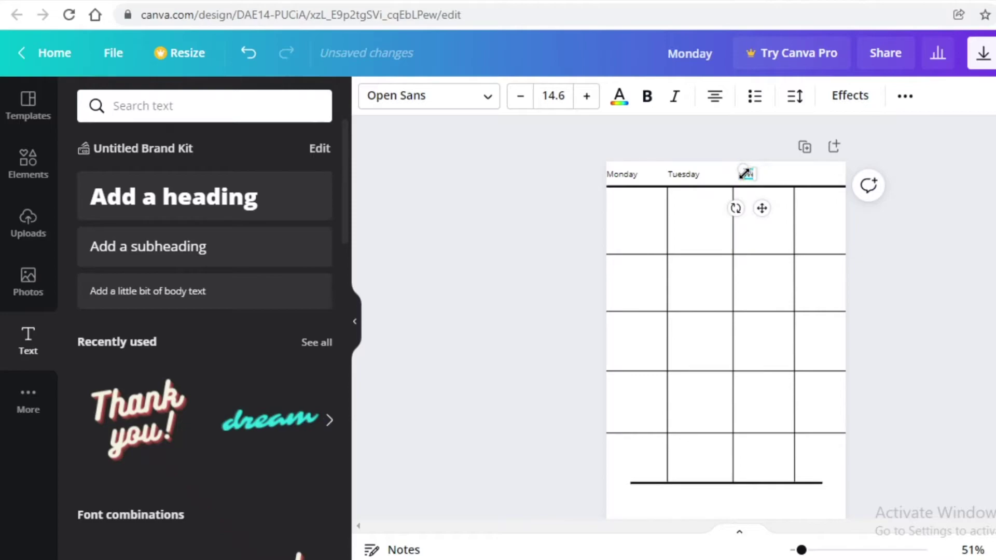
drag(762, 207, 769, 207)
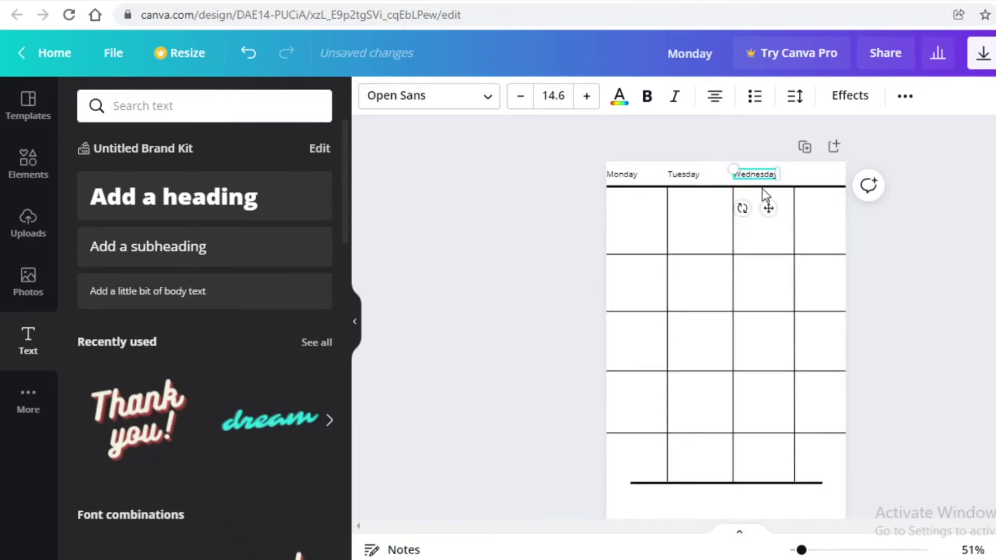
- Duplicate the "Wednesday" label, change the copy's text to "Thursday", and place it above the fourth column
key(ctrl+d)
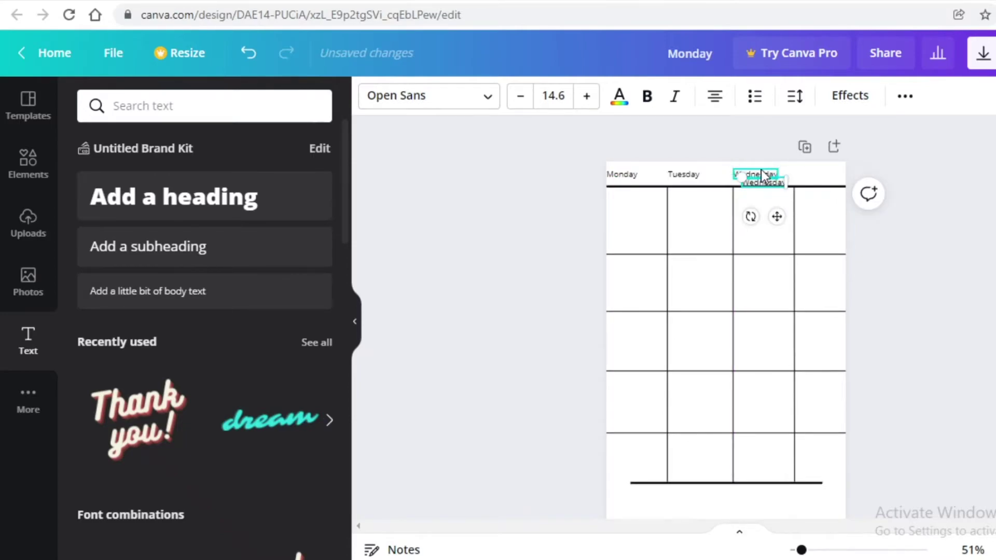
text(Thursday)
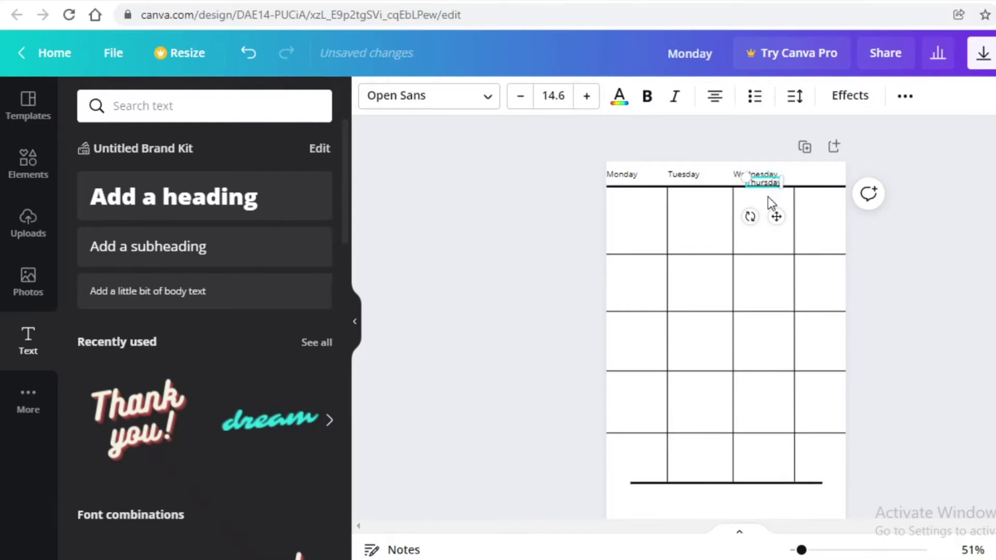
drag(776, 215, 827, 207)
click(514, 382)
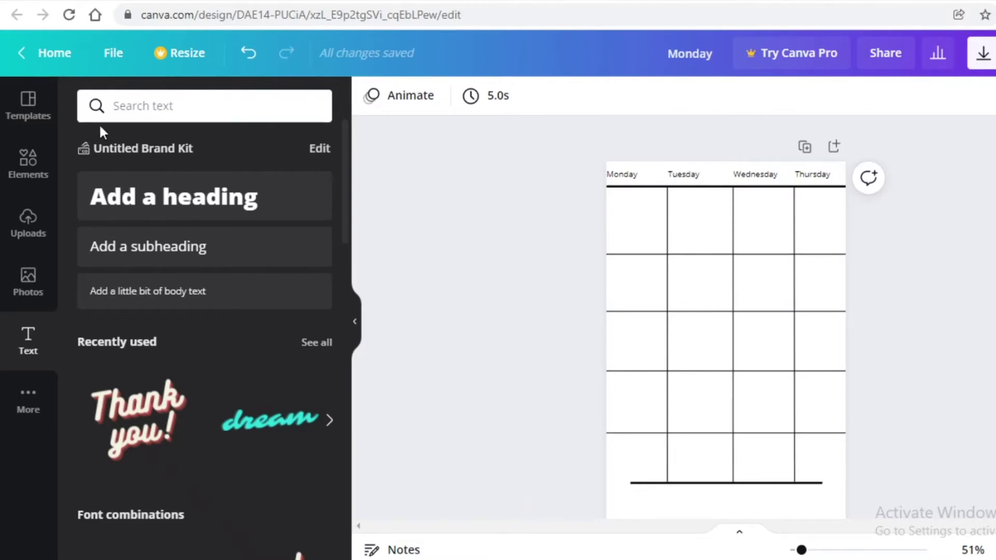
- Add a square shape, shrink it to a small box, and place it in the first cell under "Monday"
click(46, 169)
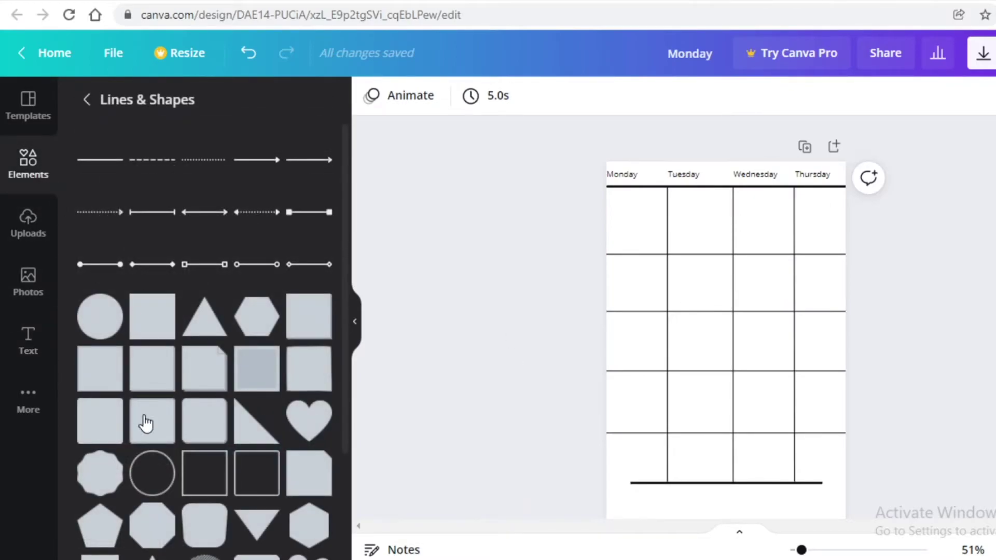
click(161, 307)
click(423, 272)
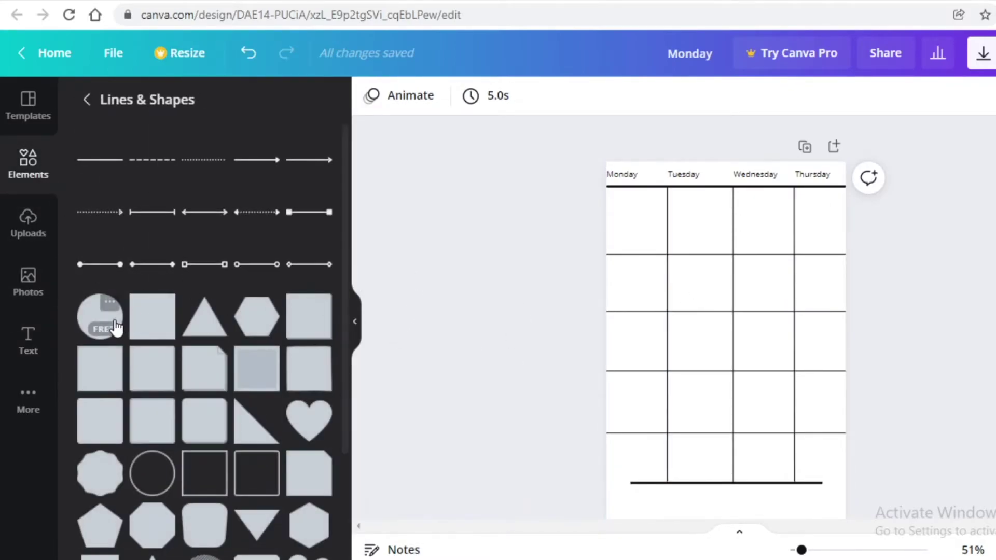
click(149, 321)
drag(789, 405, 673, 286)
drag(632, 211, 626, 209)
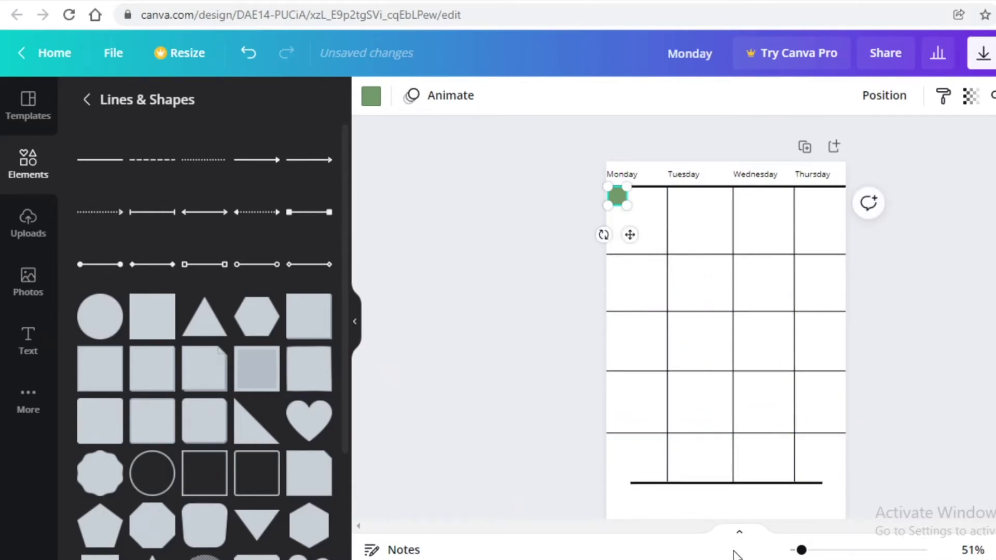
- Shrink the green square slightly and align it flush with the upper left corner of the first Monday cell
drag(803, 554, 810, 554)
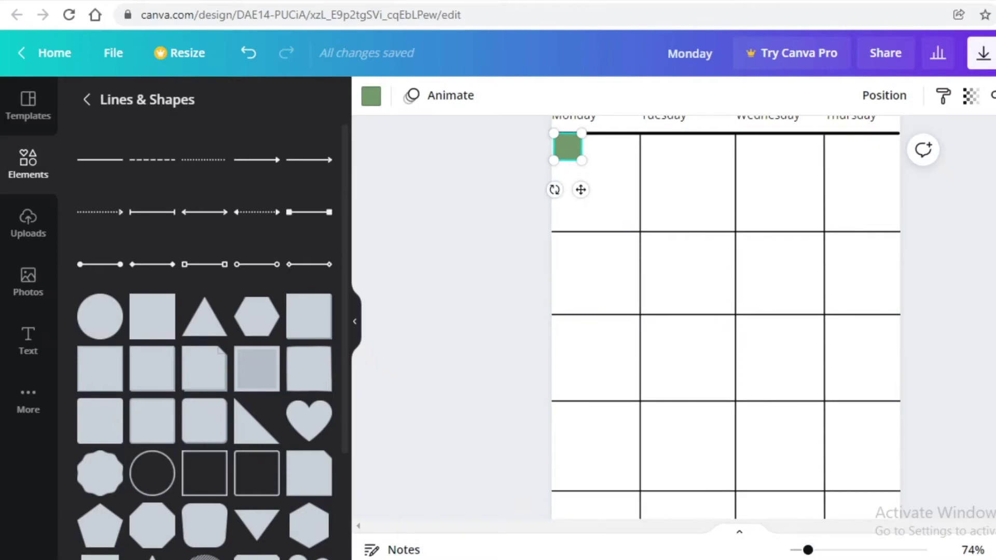
scroll(662, 332, up, 1)
drag(565, 215, 572, 220)
click(565, 194)
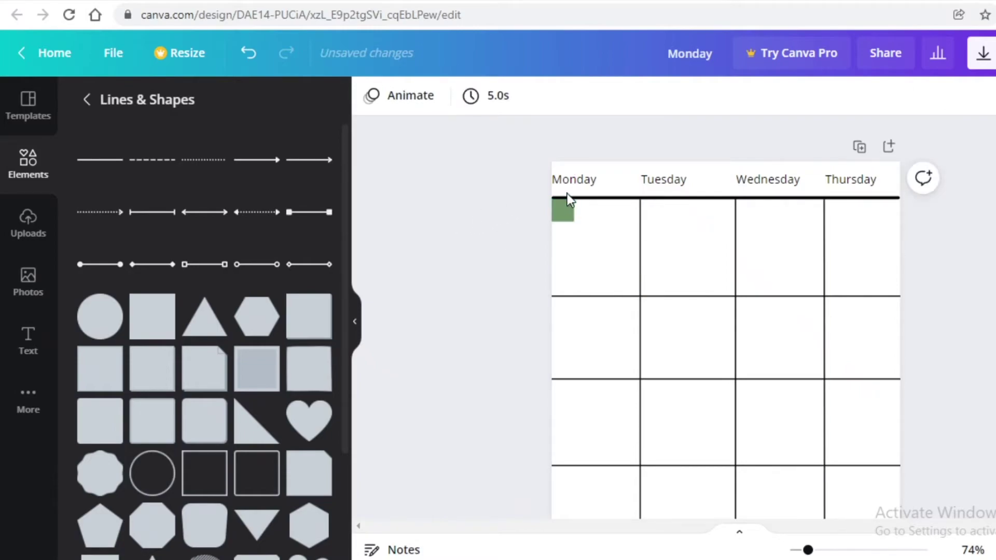
click(565, 216)
click(492, 236)
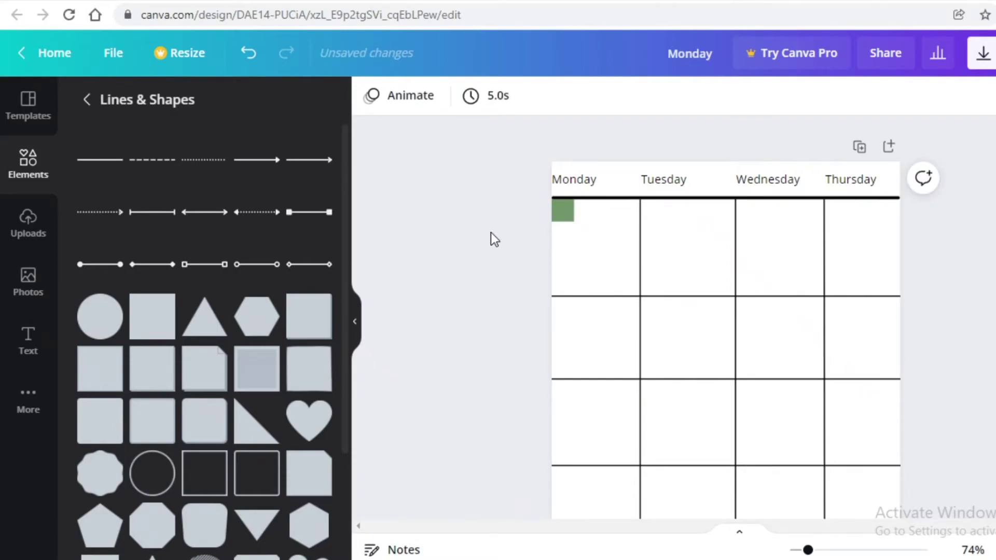
- Try a light red fill on the small green square
click(560, 213)
click(370, 96)
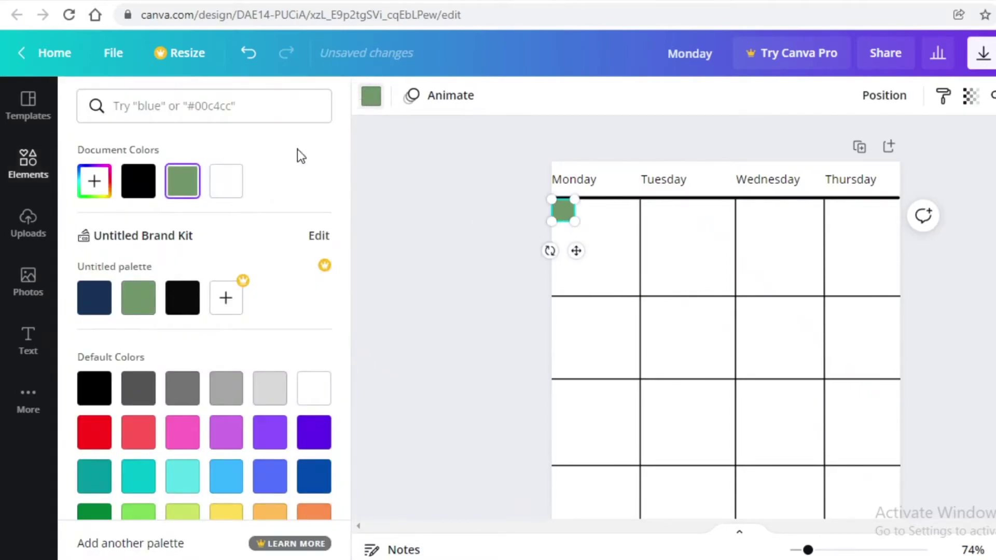
click(148, 441)
- Recolor the small square with a custom light pink, #F49ABF
click(565, 212)
click(371, 96)
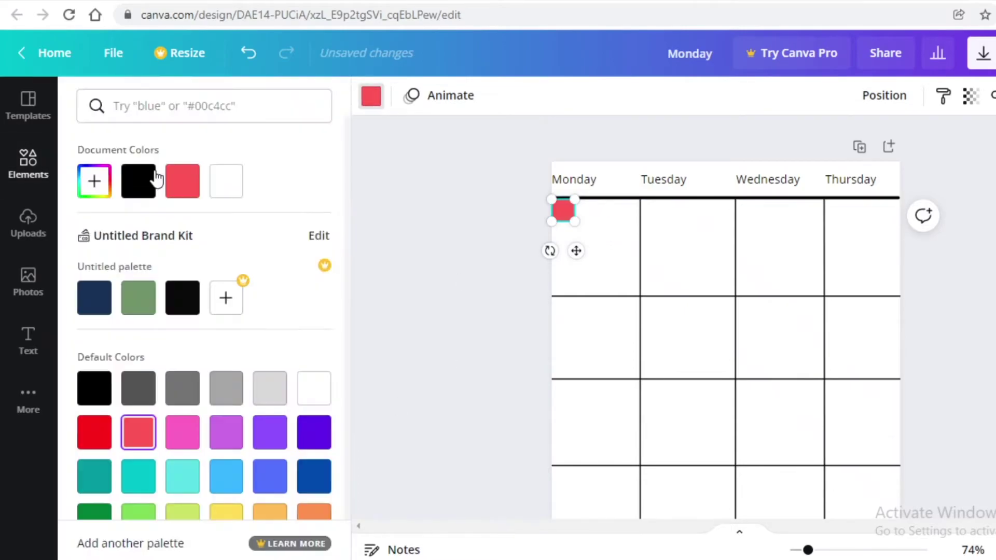
click(95, 182)
click(234, 315)
drag(303, 321, 288, 329)
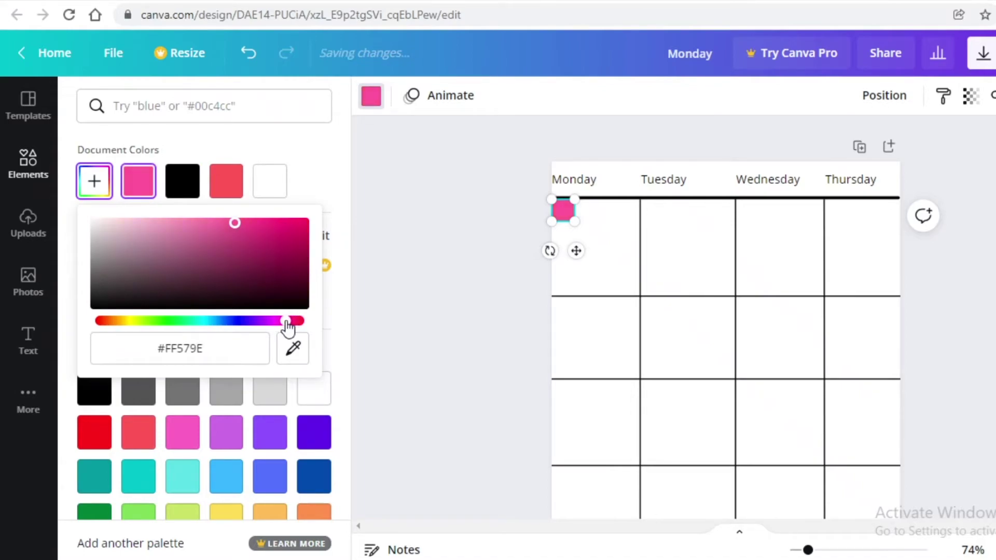
click(171, 223)
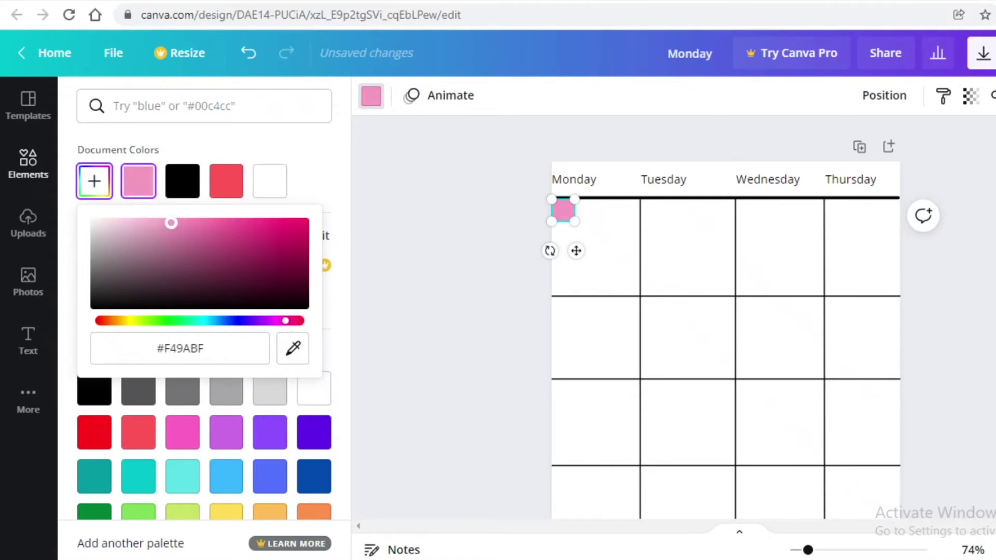
click(565, 214)
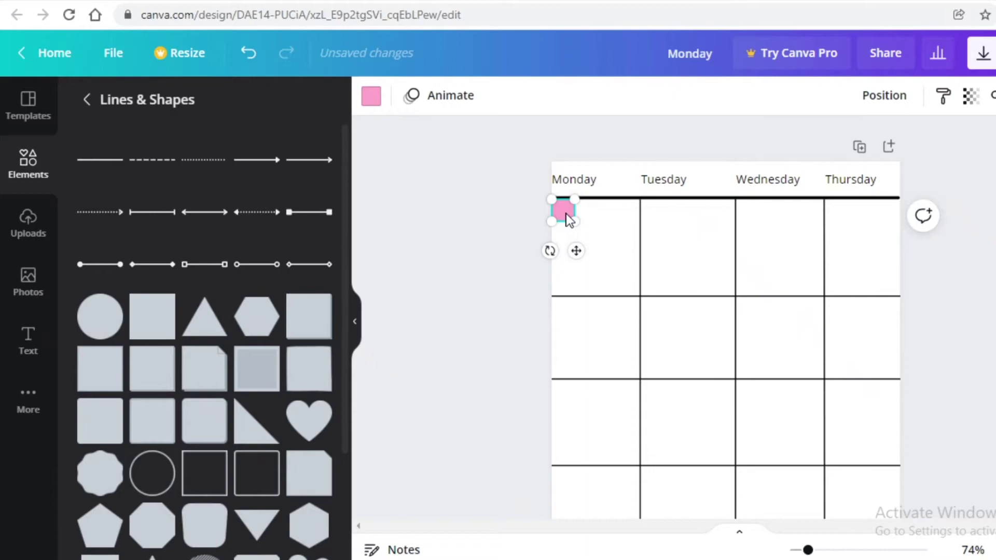
- Duplicate the pink square into the upper left corners of the first Tuesday and Wednesday cells
key(ctrl+d)
drag(580, 228, 655, 213)
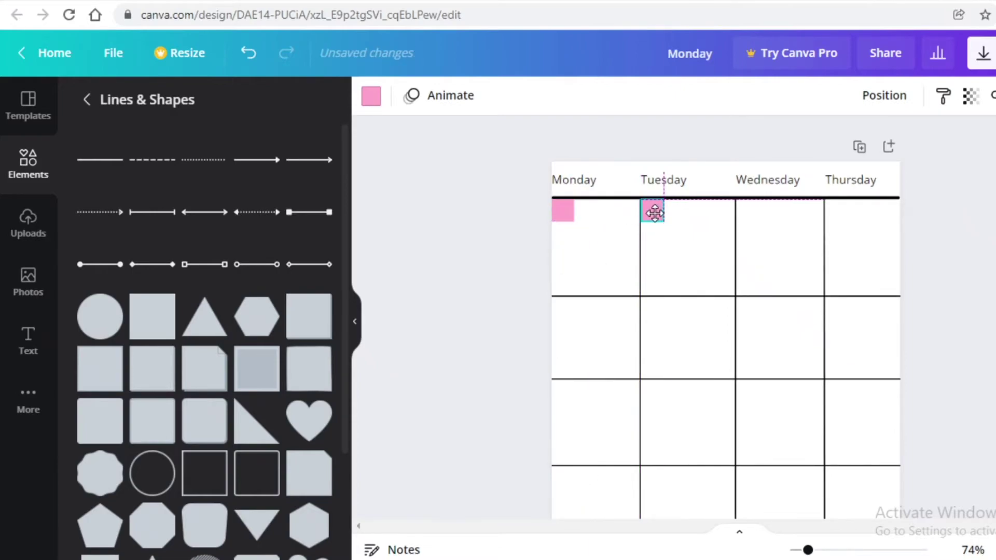
key(ctrl+d)
drag(659, 220, 767, 207)
drag(766, 208, 747, 210)
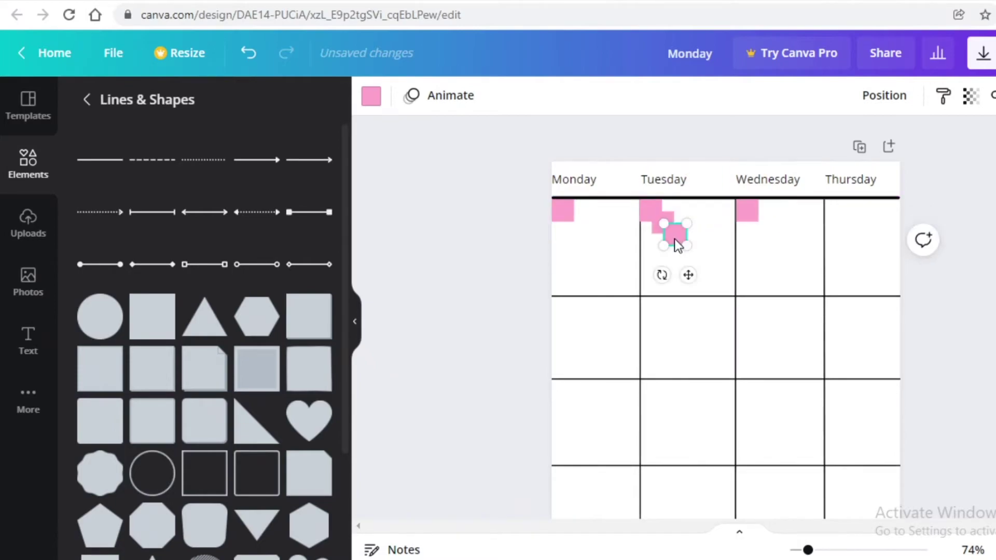
- Delete the two stray pink squares overlapping in the Tuesday cell, keeping the column line in its original place
key(Delete)
click(659, 225)
key(Delete)
drag(735, 244, 596, 264)
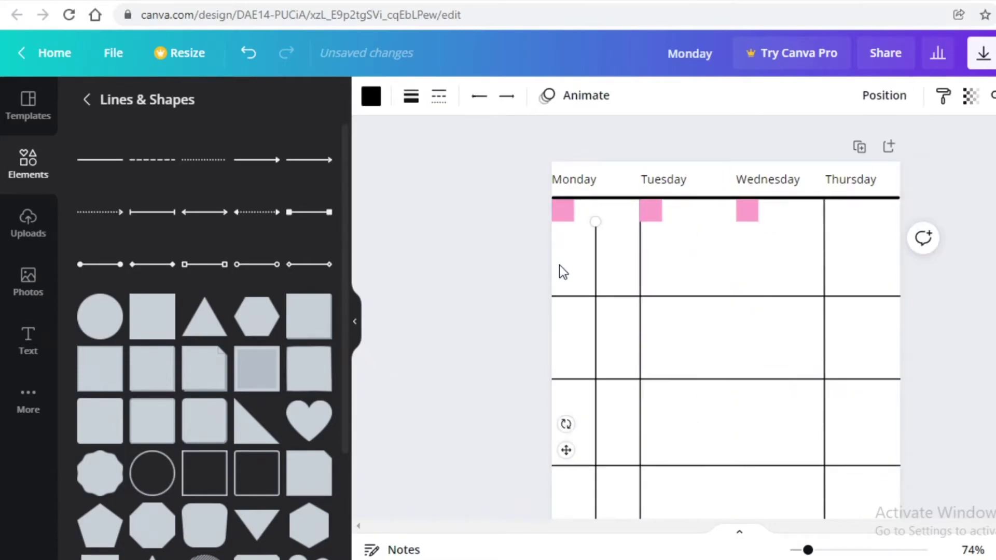
click(249, 52)
- Paste a copy of the pink square and align it in the upper left corner of the first Thursday cell
key(c)
key(ctrl+v)
drag(663, 222, 839, 212)
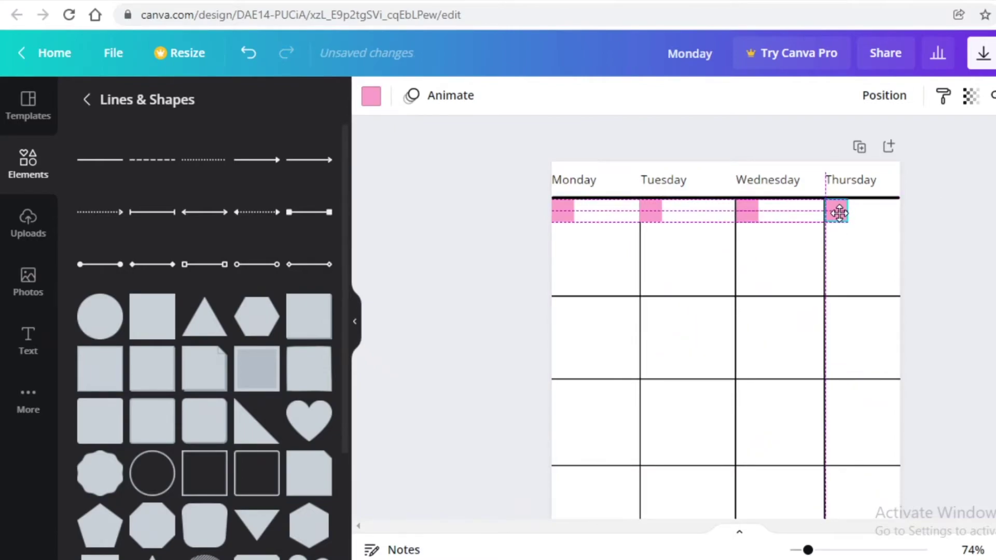
click(894, 219)
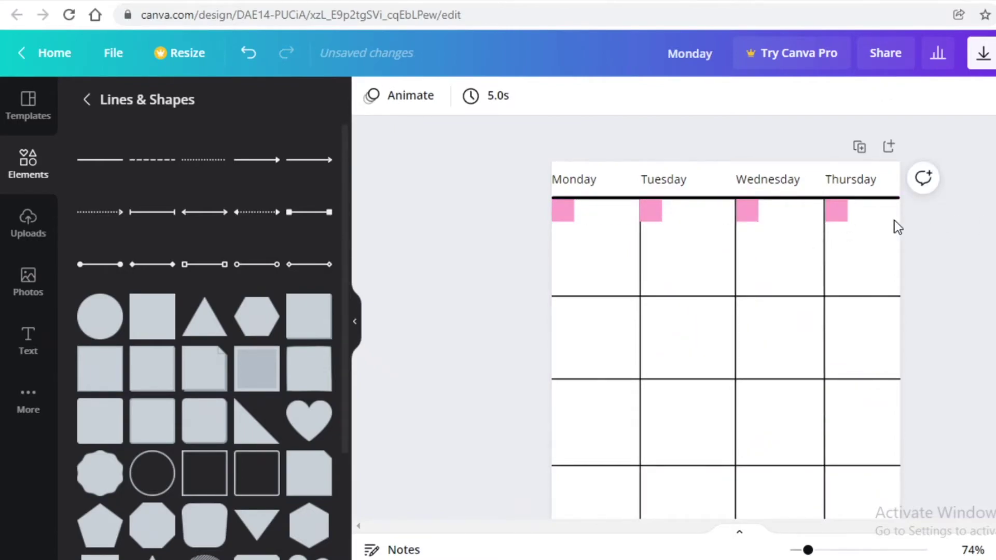
- Try locking the pink square in the Thursday cell, and unlock it again
click(839, 211)
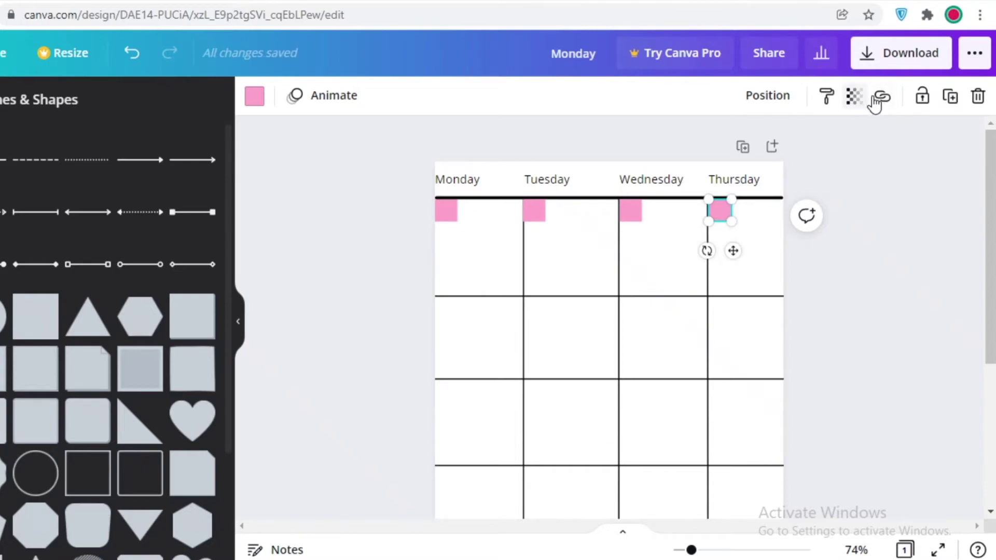
click(921, 99)
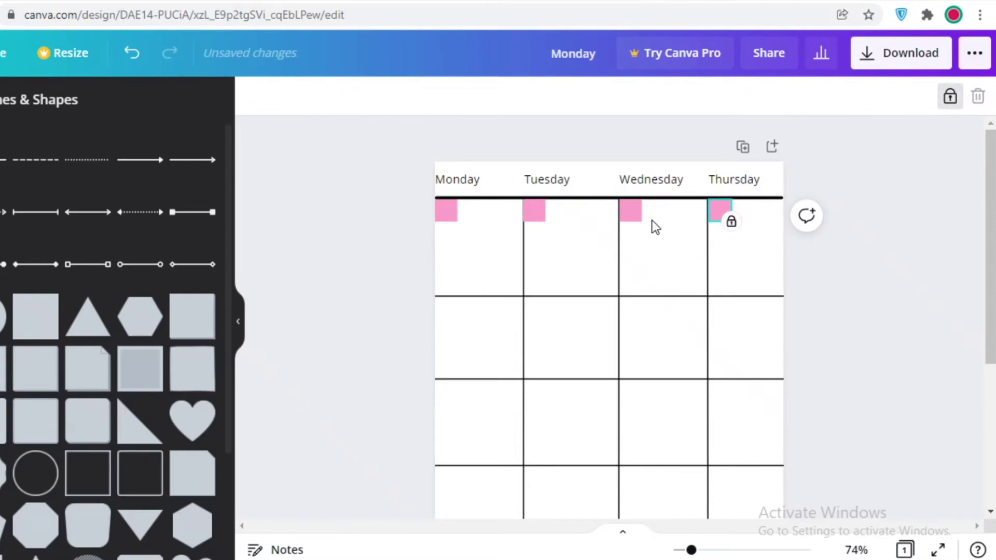
click(949, 99)
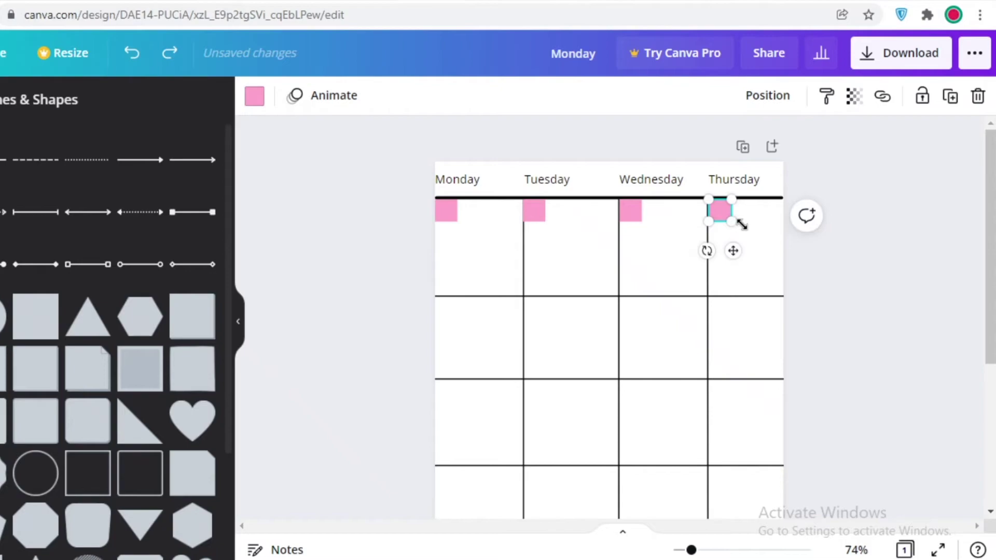
click(968, 217)
- Try to duplicate the first row's four pink squares into the second row, and undo the copies
drag(798, 223, 439, 212)
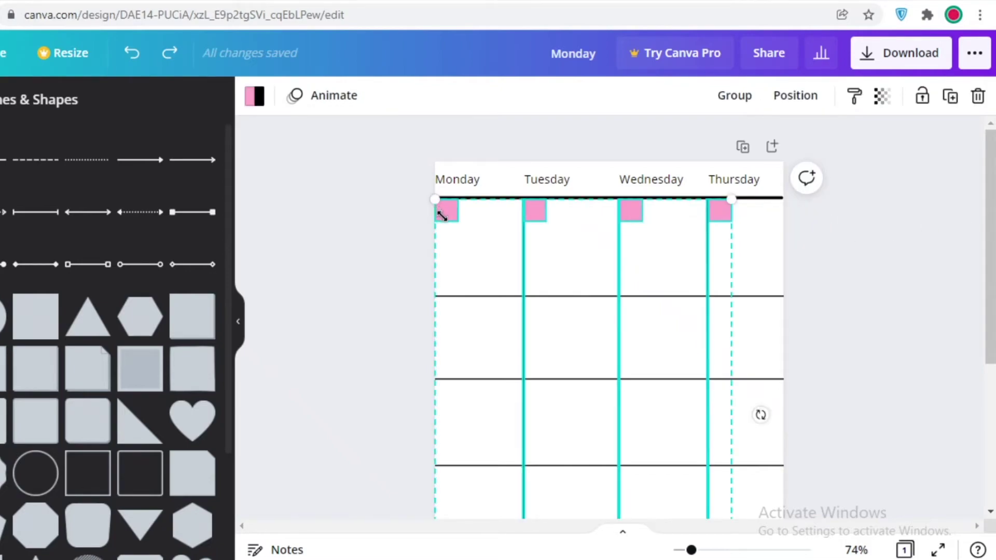
key(ctrl+d)
drag(739, 233, 722, 315)
click(878, 292)
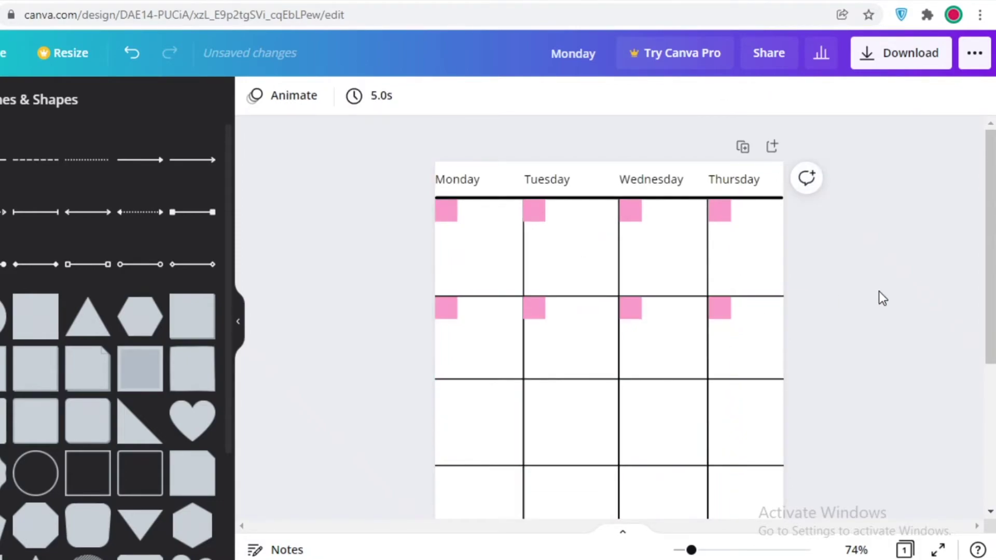
key(ctrl+z)
drag(746, 226, 391, 245)
drag(739, 236, 722, 325)
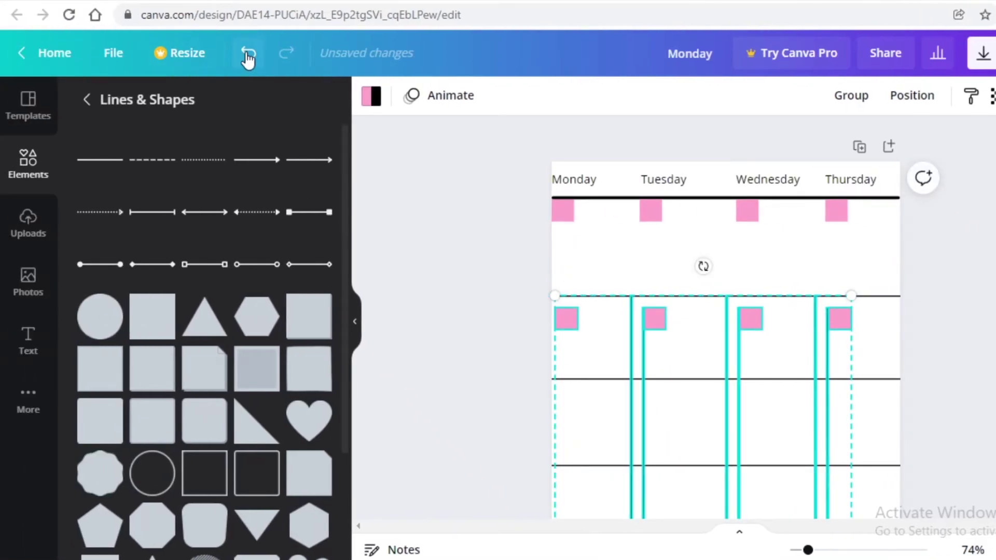
click(246, 55)
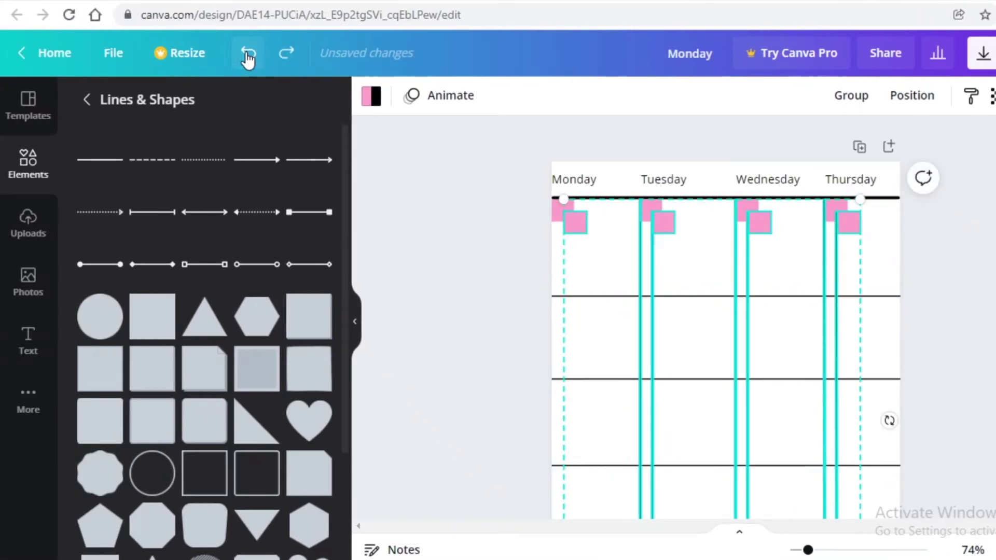
click(247, 54)
- Select the three vertical column lines together and delete them from the grid
click(844, 242)
drag(875, 217, 995, 309)
click(870, 260)
drag(870, 258, 576, 257)
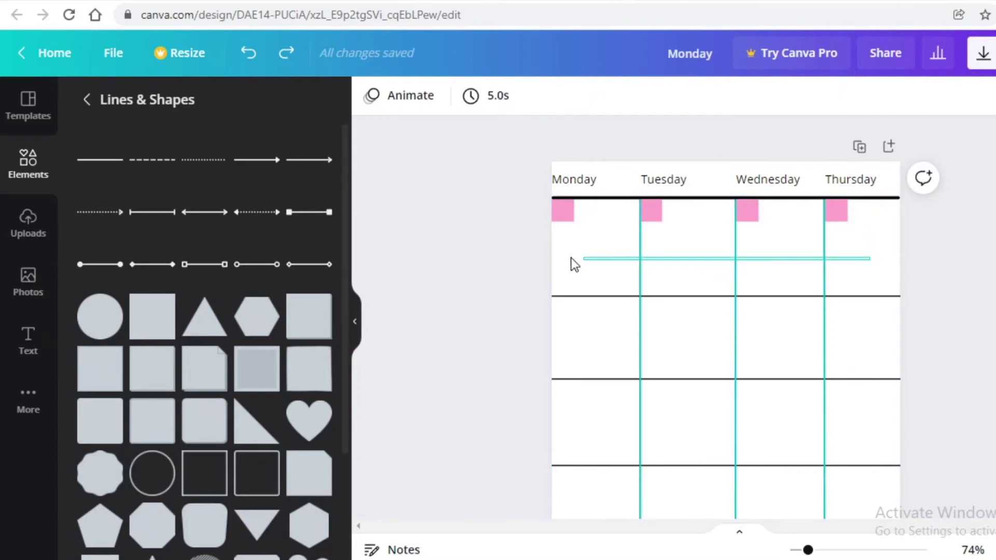
click(580, 265)
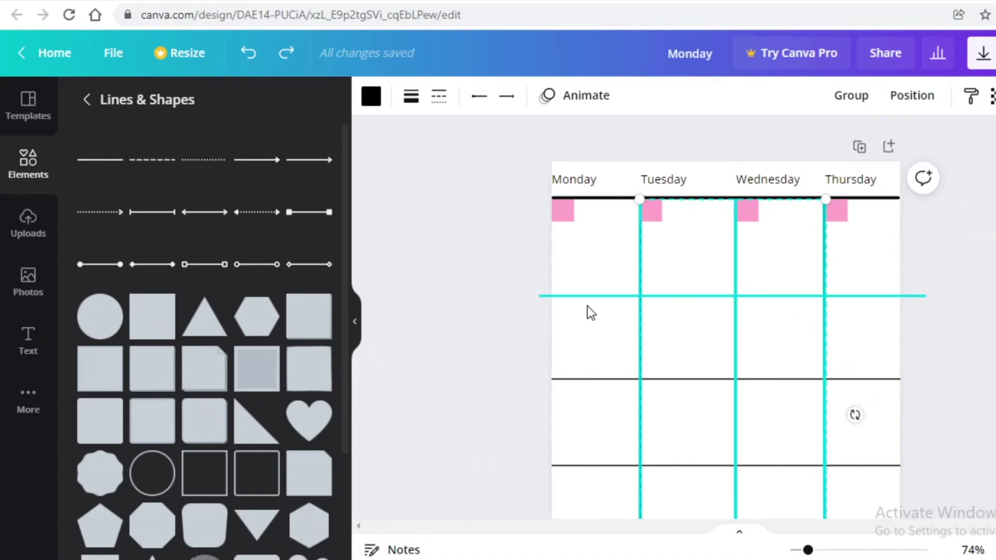
key(Delete)
- Duplicate the four pink squares of the first row and align the copies under the second row's top line
drag(866, 220, 551, 213)
key(ctrl+d)
drag(843, 216, 835, 310)
scroll(786, 216, down, 3)
- Duplicate the row of four pink squares into the third and fourth grid rows, just under each horizontal divider
key(ctrl+d)
drag(839, 151, 842, 316)
key(ctrl+d)
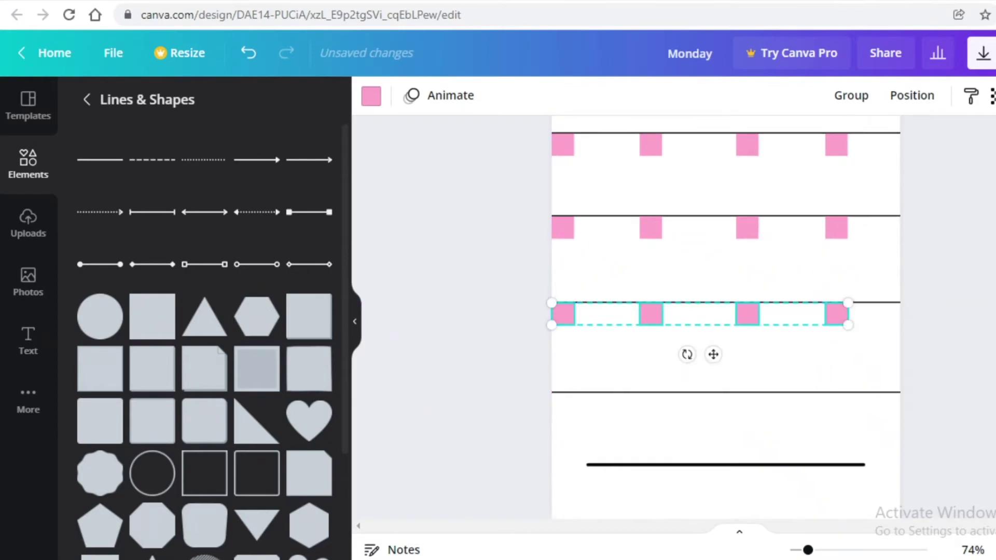
scroll(725, 317, down, 2)
click(533, 338)
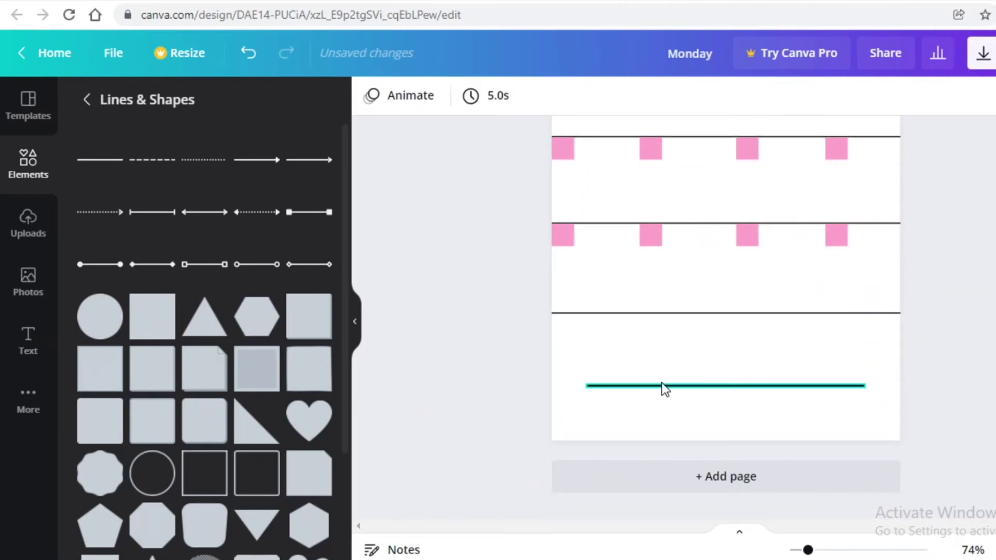
- Try to duplicate the row of four pink squares under the last horizontal divider, and delete the copies
key(ctrl+v)
drag(844, 164, 830, 329)
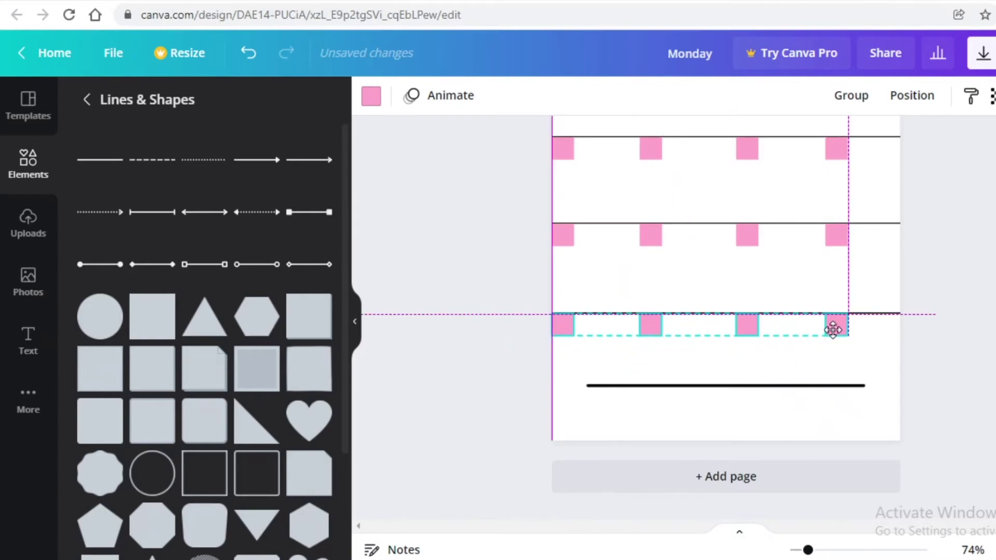
key(Escape)
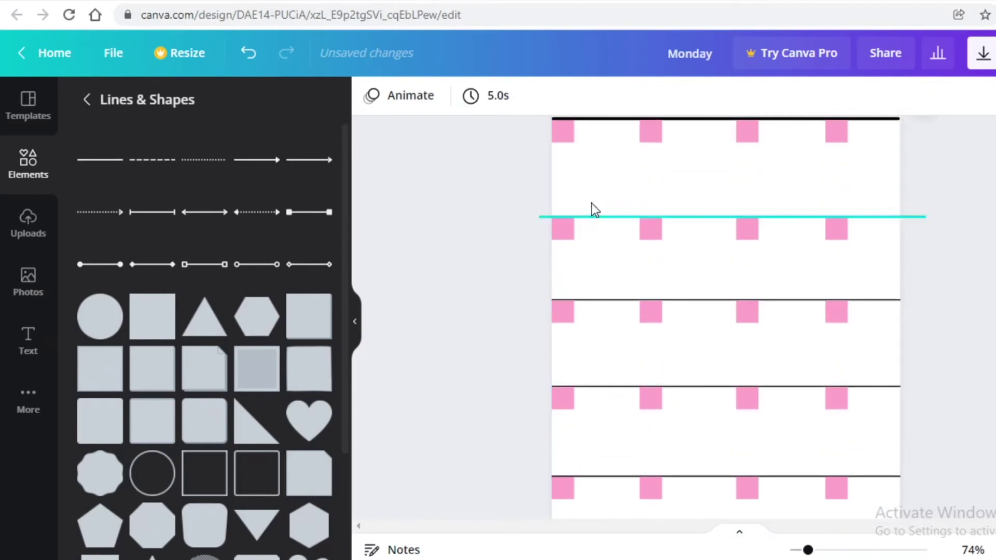
scroll(592, 206, down, 2)
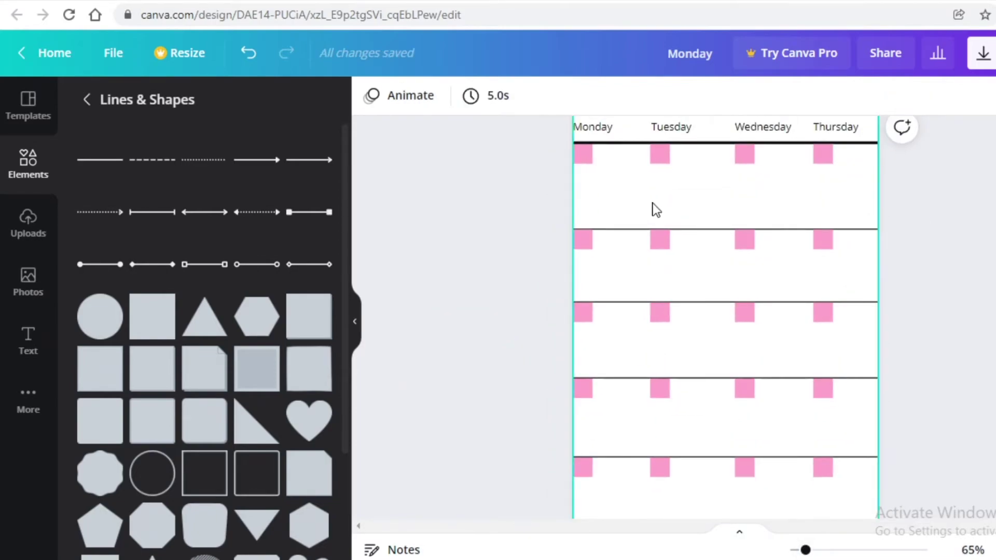
scroll(707, 400, down, 3)
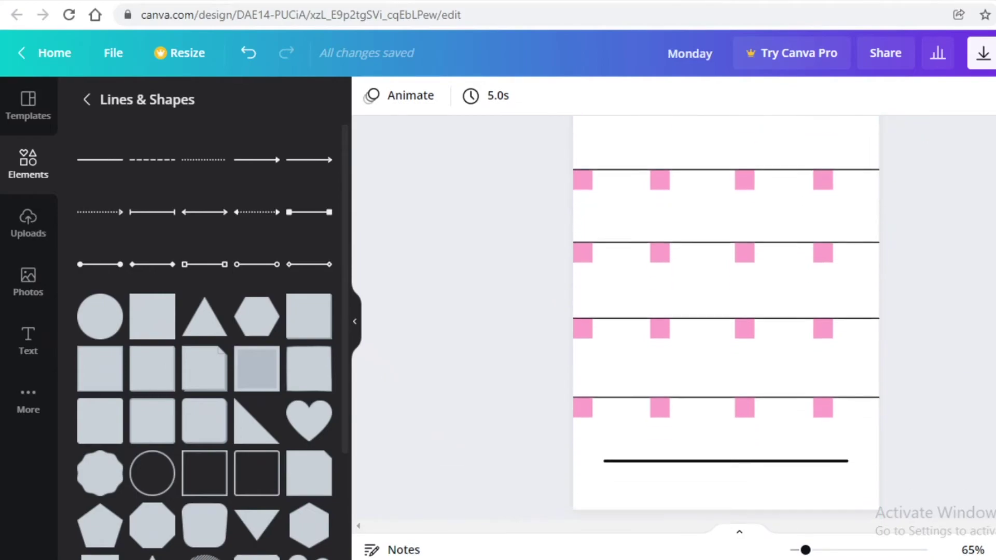
drag(856, 332, 538, 358)
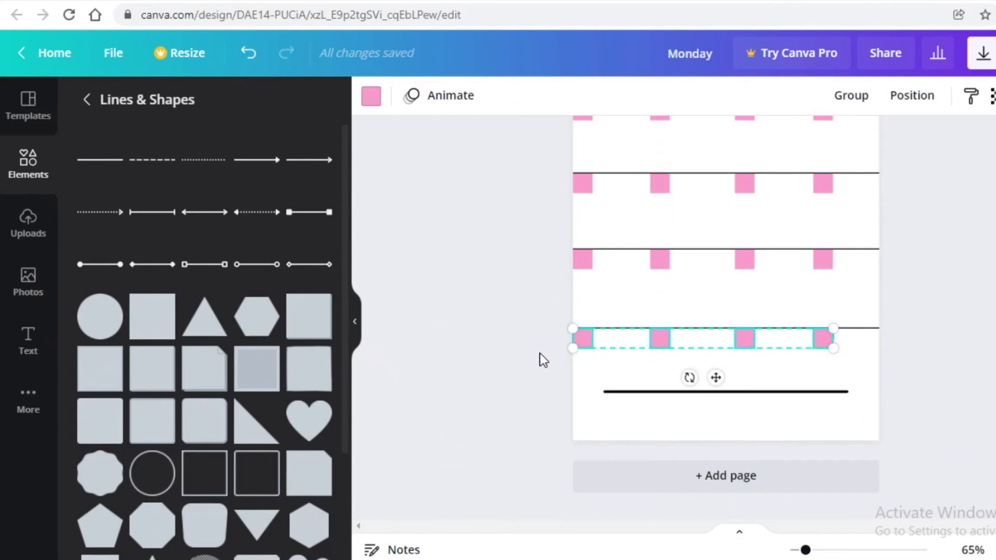
key(Delete)
- Realign the first row's four pink squares flush with the page's left edge, just under the thick top line
scroll(538, 358, up, 1)
scroll(540, 352, up, 3)
drag(825, 415, 582, 346)
click(248, 56)
click(839, 432)
drag(848, 282, 588, 274)
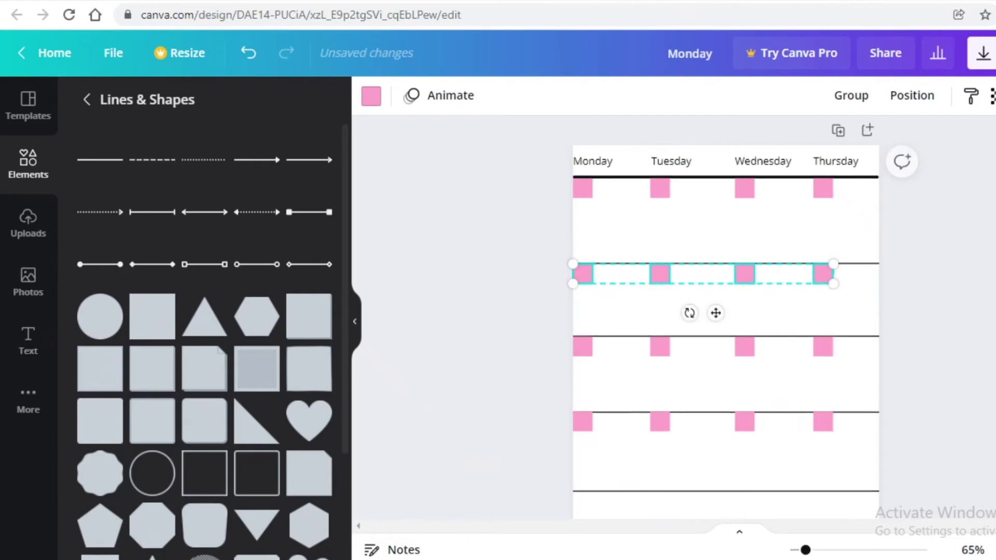
key(Escape)
click(825, 190)
drag(851, 196, 573, 185)
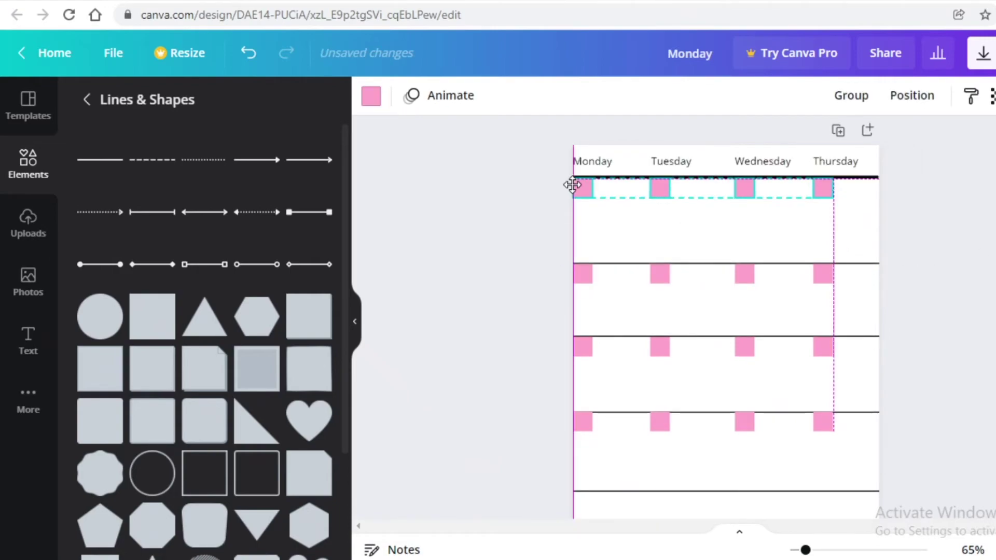
drag(573, 186, 575, 185)
click(900, 160)
- Delete the spare thick black line below the last horizontal divider
scroll(913, 375, down, 3)
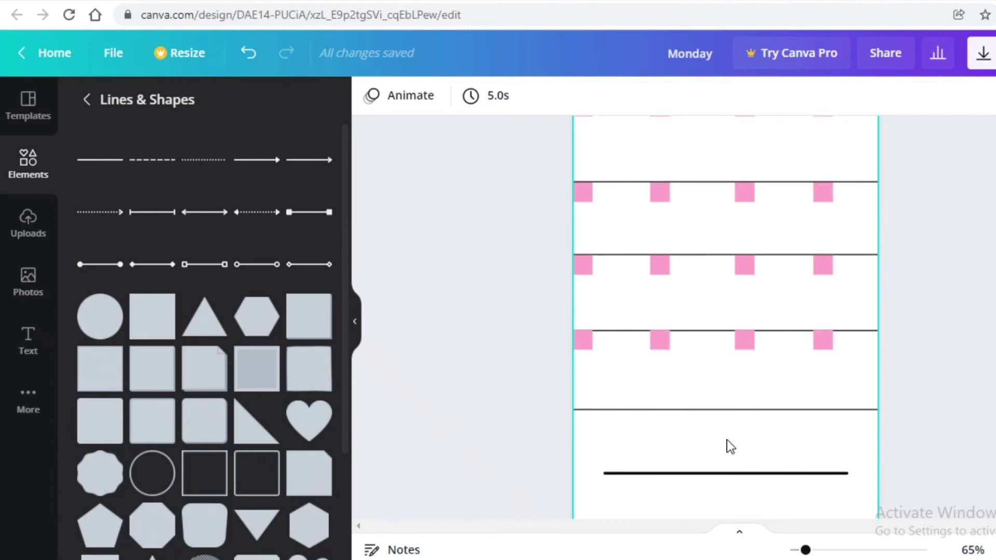
click(711, 485)
key(Delete)
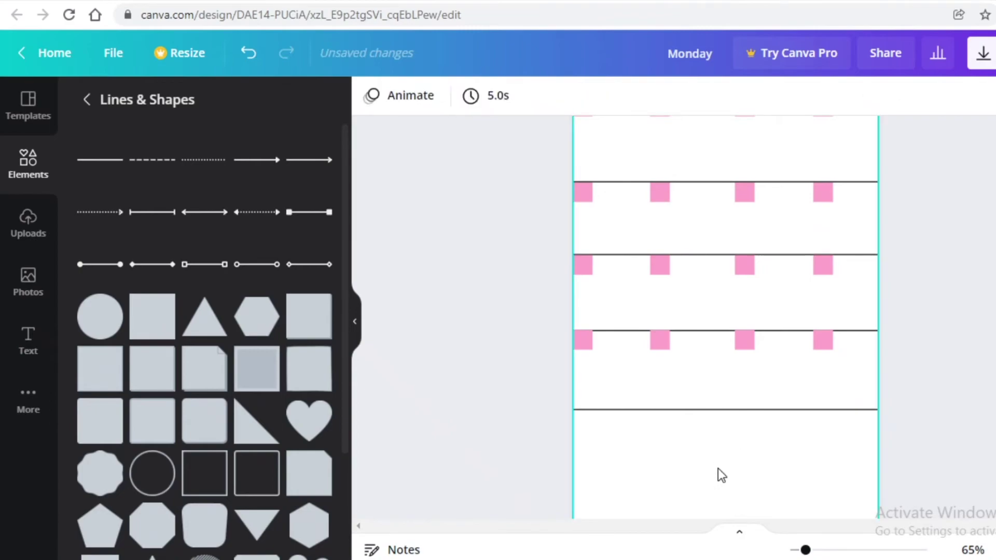
- Duplicate the Monday label, place the copy just under the last divider at the page's left edge, and change its text to Notes
scroll(718, 473, up, 3)
click(591, 185)
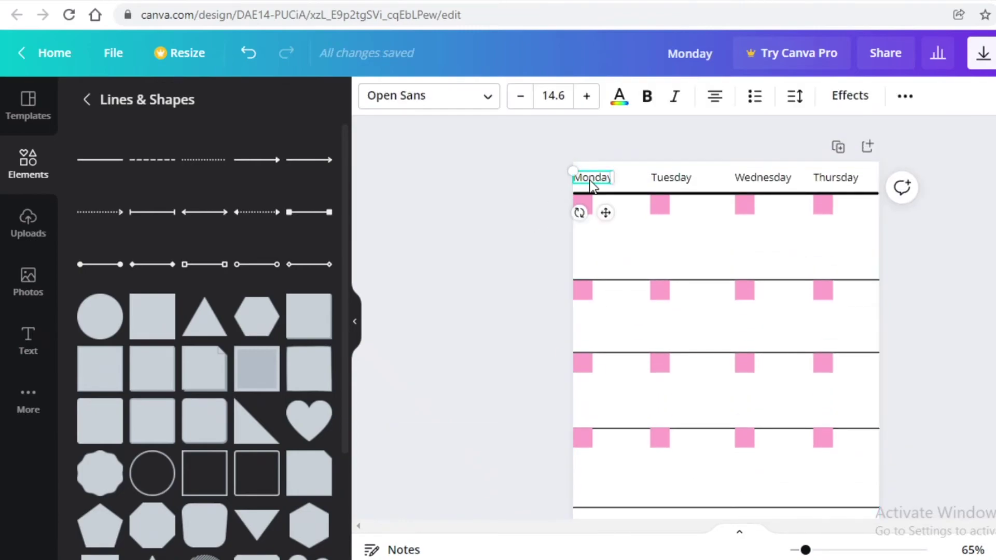
key(ctrl+d)
drag(602, 339, 602, 443)
double_click(601, 440)
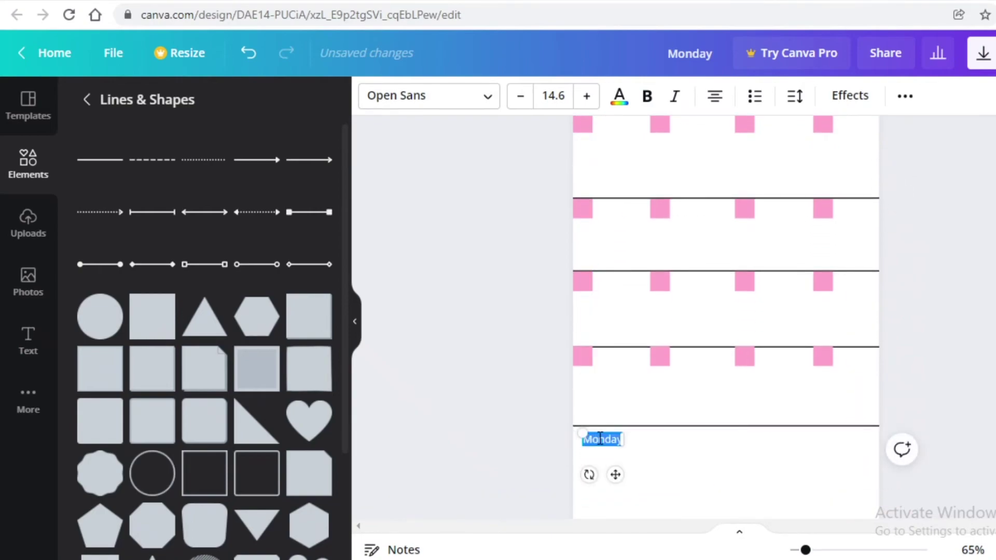
text(Notes)
click(778, 464)
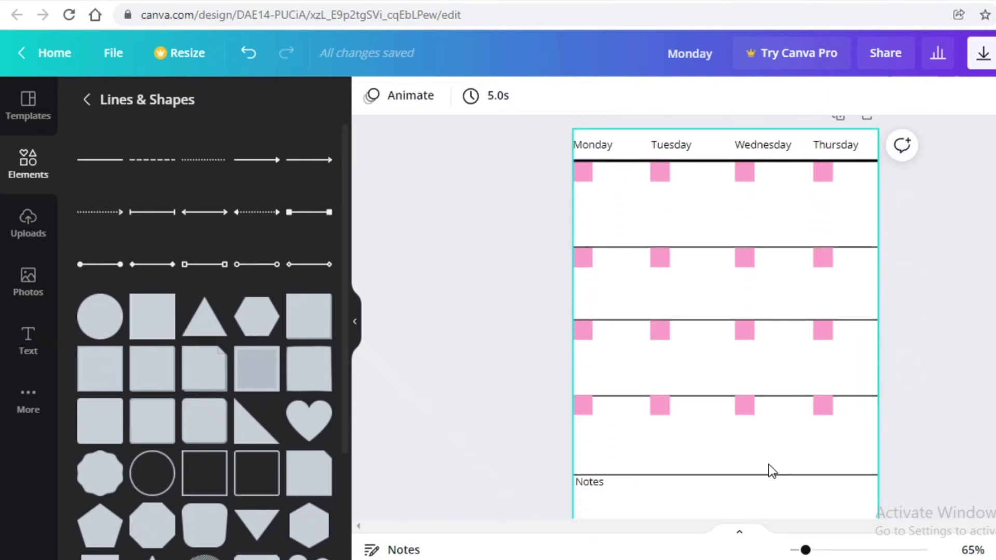
drag(598, 434, 602, 440)
click(740, 457)
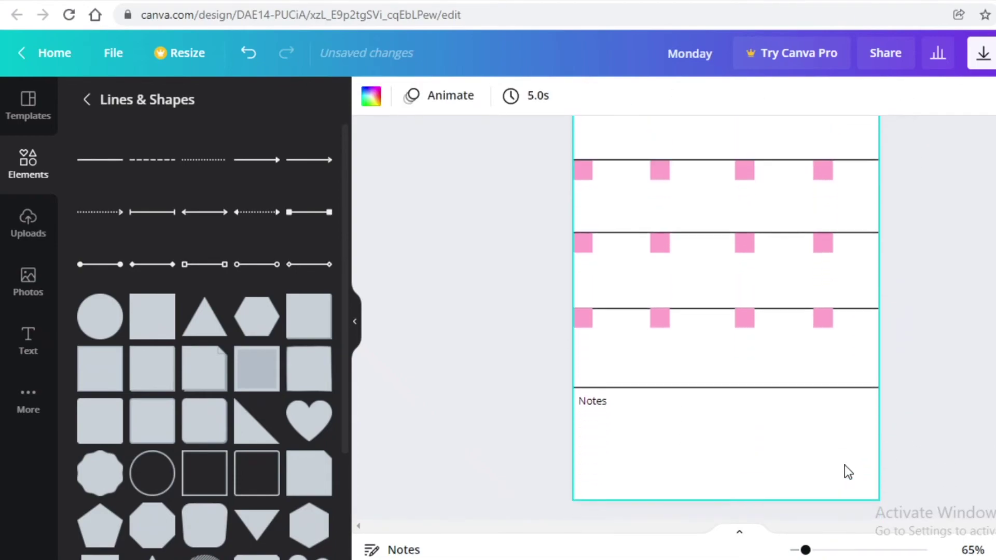
- Select everything on the page and recolor the grid lines and squares with a deeper custom pink
drag(858, 467, 571, 166)
click(371, 97)
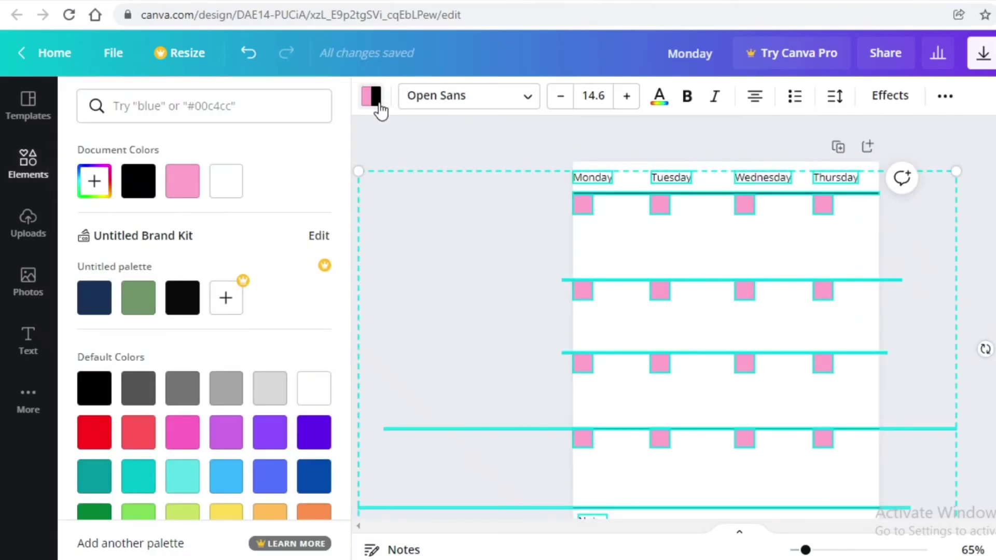
click(84, 181)
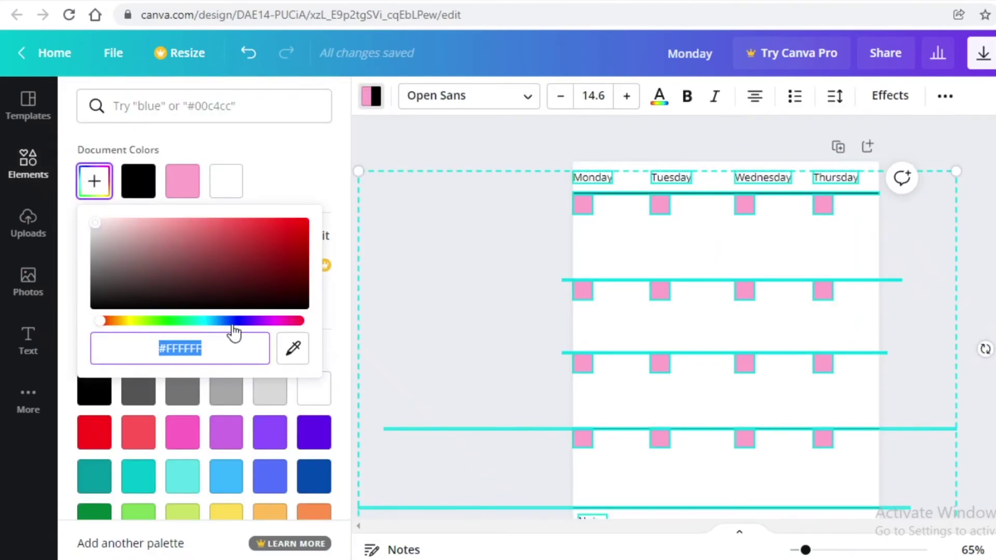
click(277, 321)
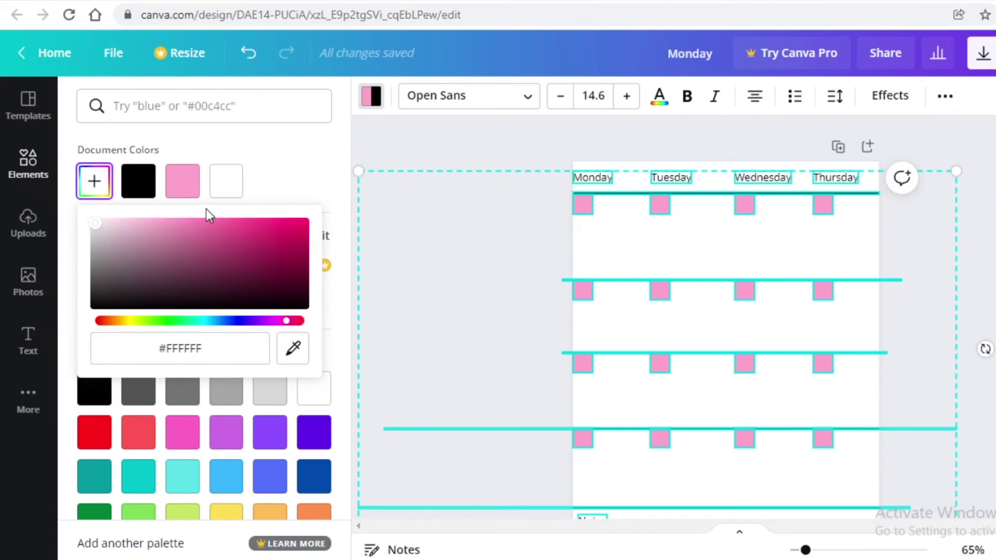
drag(198, 248, 192, 204)
click(478, 189)
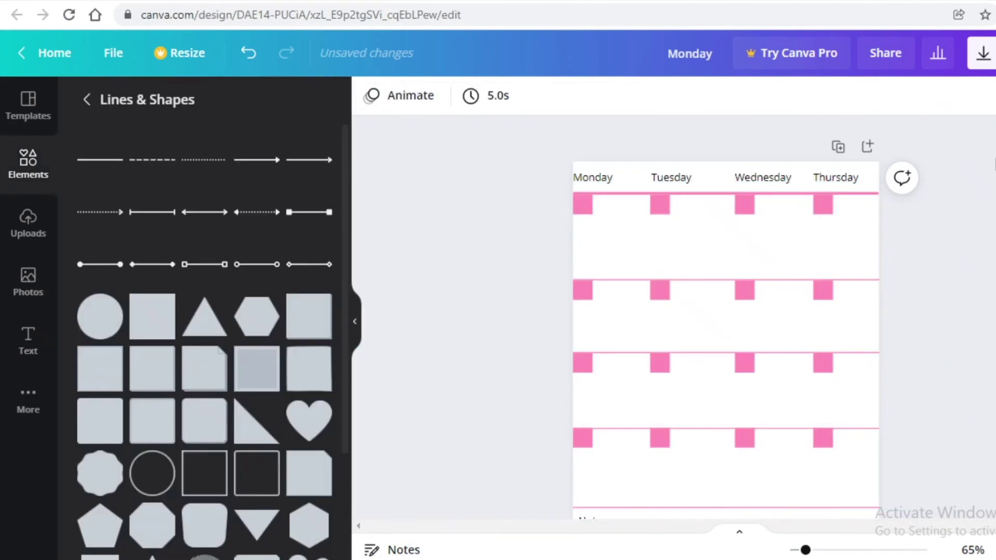
- Try recoloring the four weekday labels in pink, including custom color #F4166D, and undo the change
drag(863, 178, 558, 174)
click(618, 96)
click(192, 181)
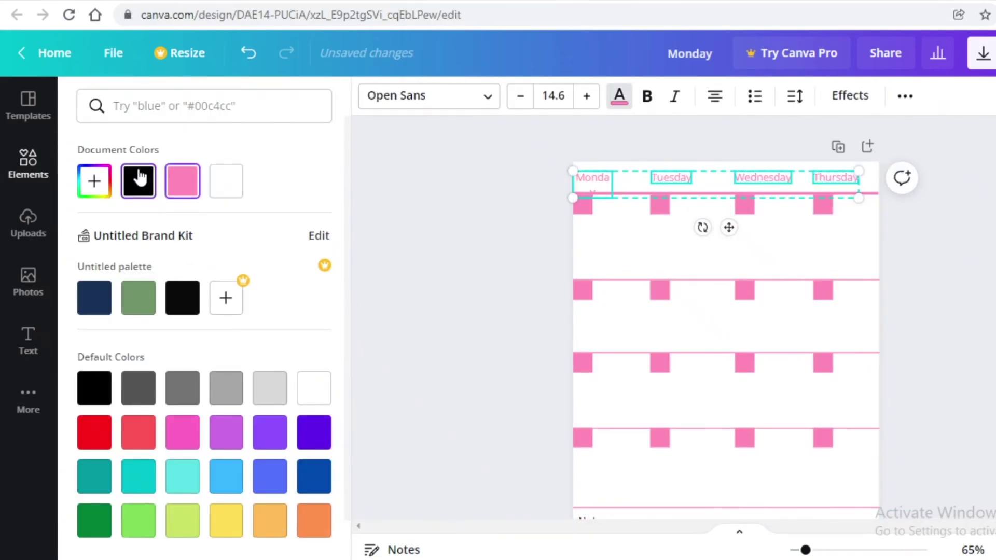
click(97, 182)
drag(203, 228, 294, 223)
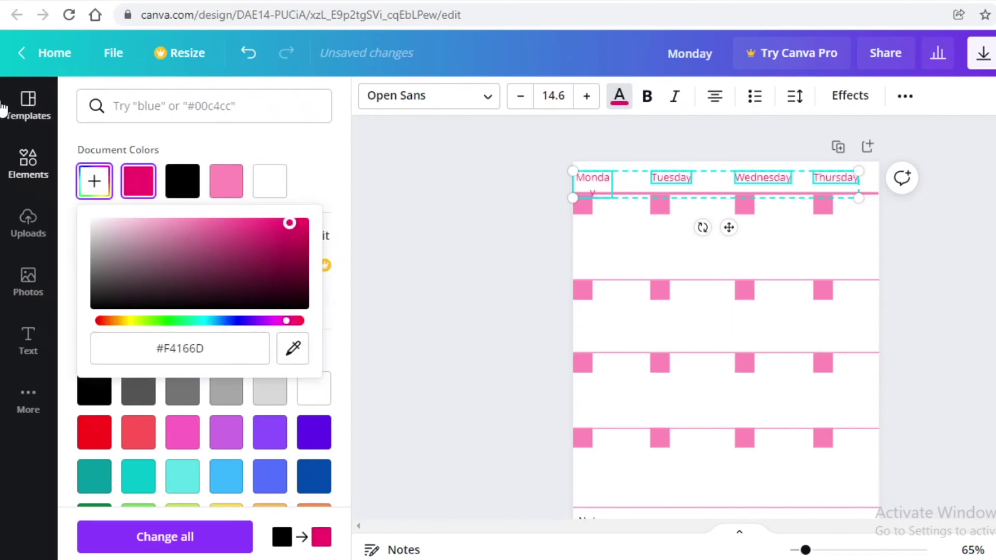
click(293, 75)
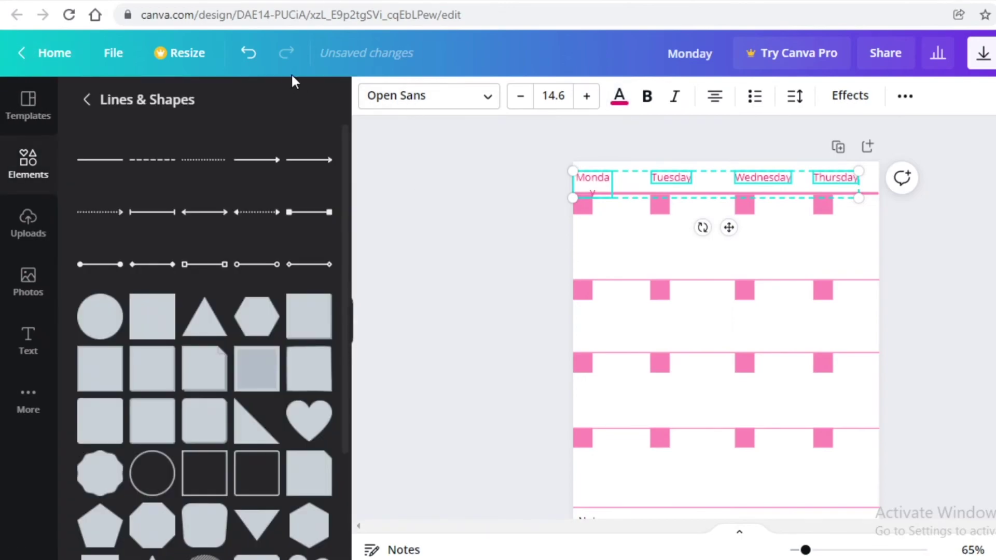
click(250, 62)
click(454, 212)
scroll(454, 212, down, 3)
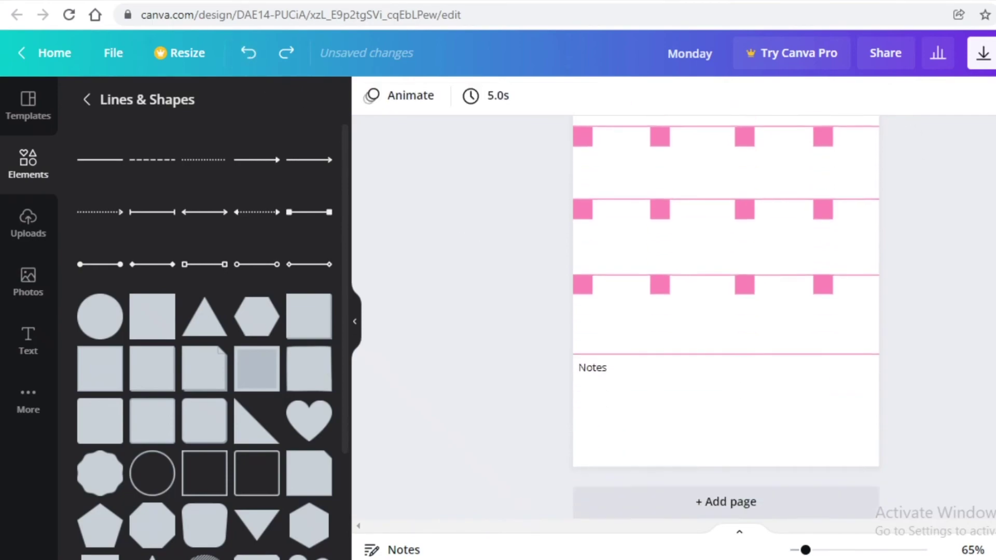
scroll(942, 199, up, 3)
drag(859, 179, 857, 179)
click(960, 196)
- Try the Alegreya font on the Notes label, and set the label to Aileron Regular instead
scroll(601, 451, down, 2)
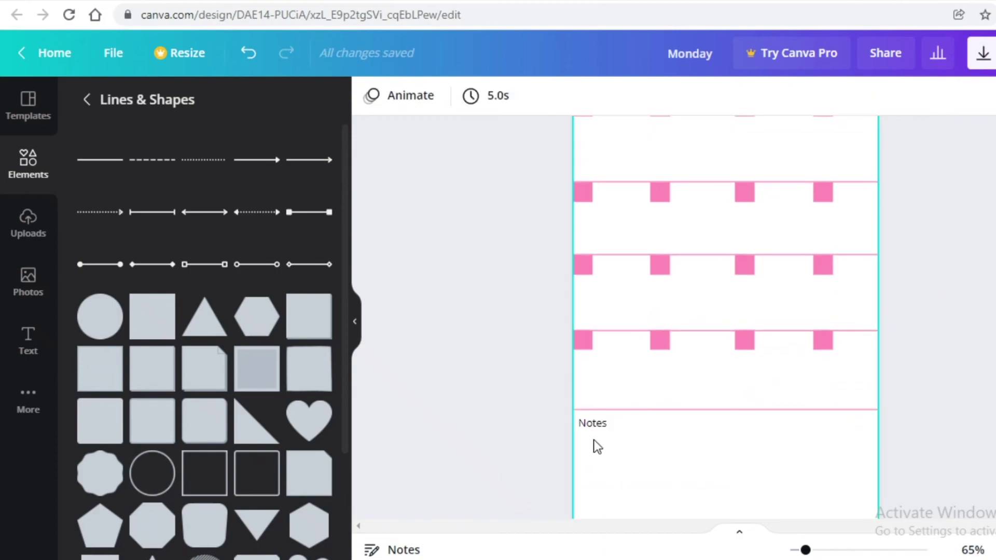
click(595, 430)
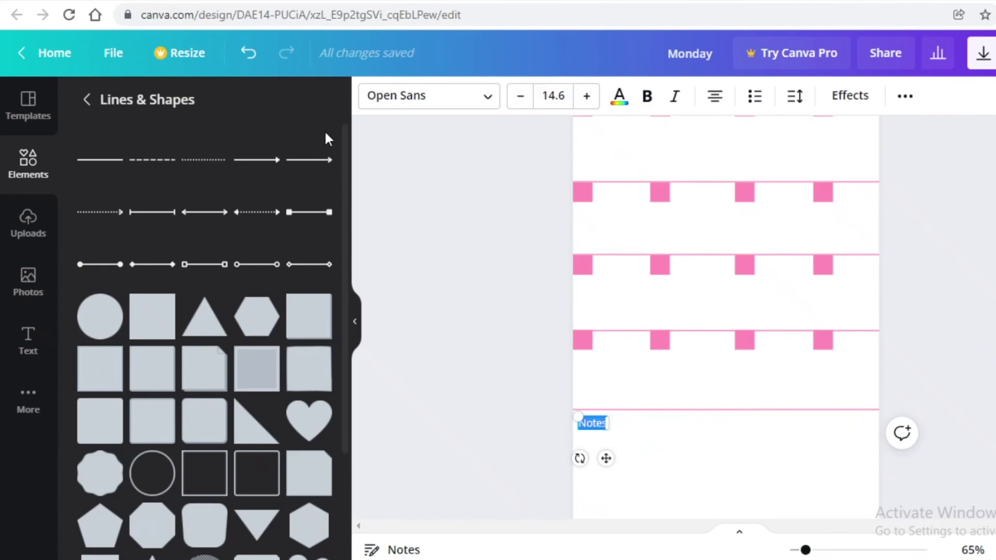
click(395, 95)
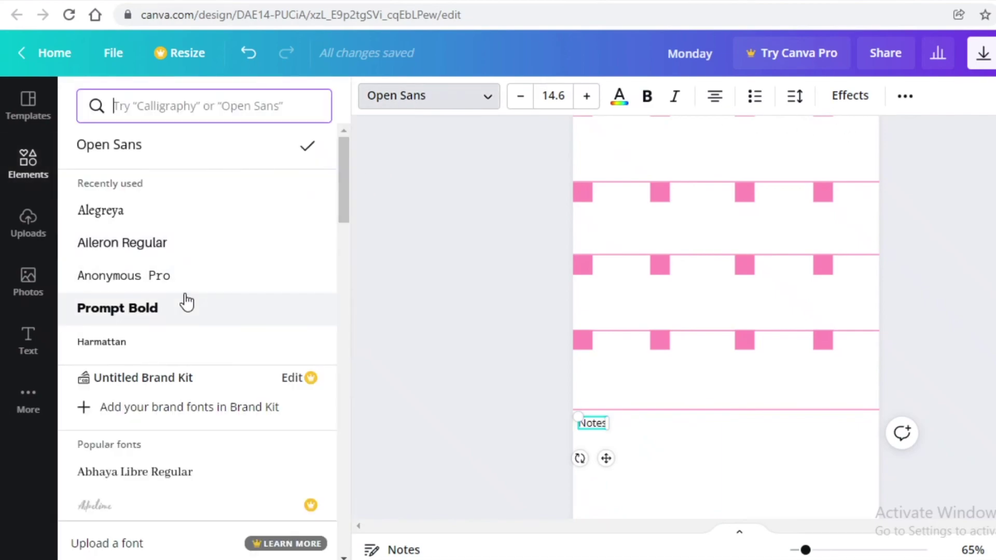
click(184, 213)
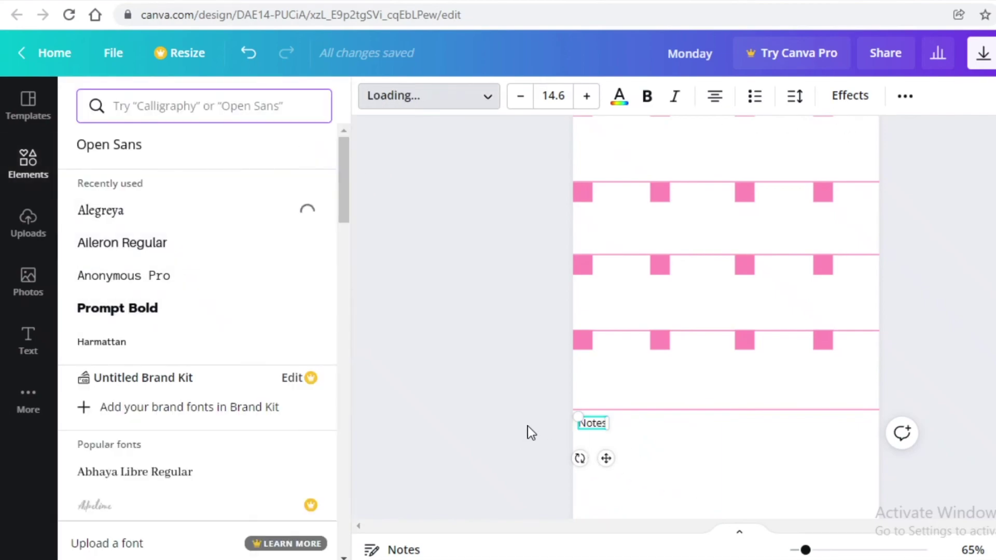
double_click(596, 423)
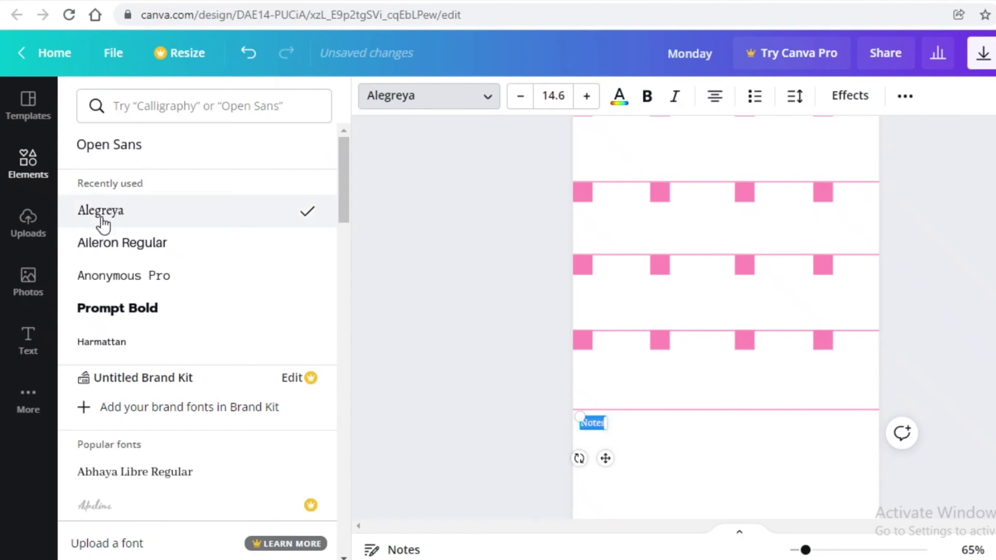
click(111, 254)
click(957, 369)
scroll(957, 369, down, 2)
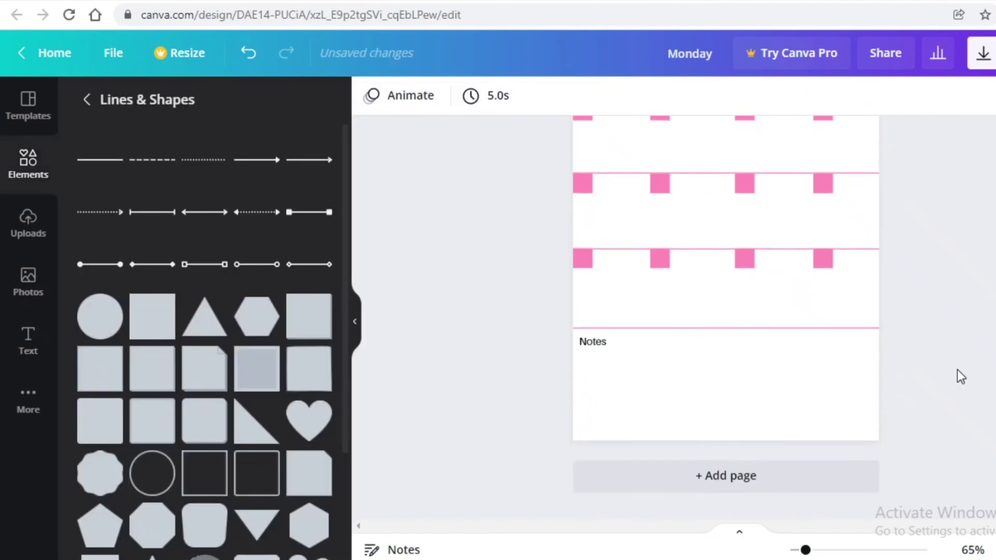
- Duplicate the finished planner page to create a second page
scroll(960, 369, up, 3)
click(839, 131)
scroll(538, 149, down, 2)
scroll(575, 194, up, 2)
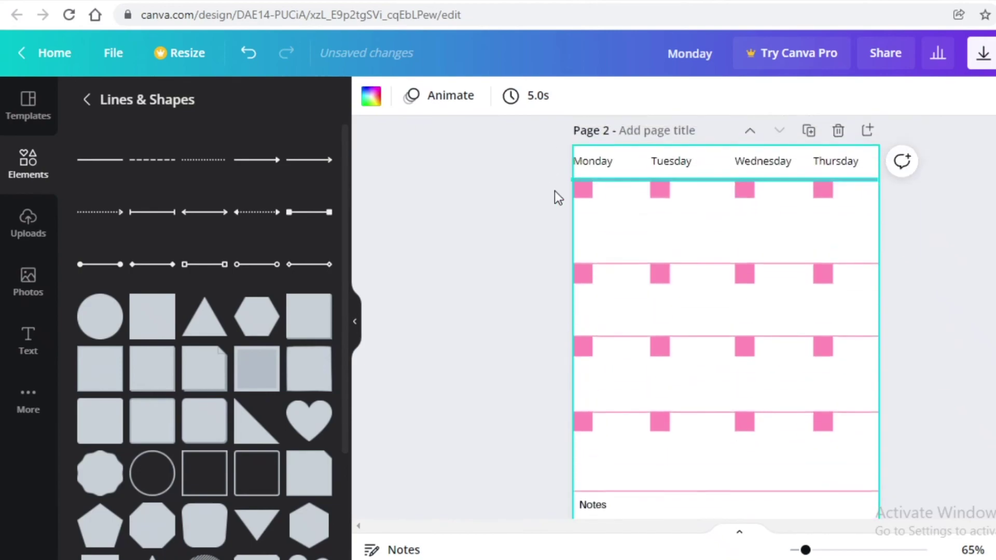
- Change the first three weekday labels on page 2 to Friday, Saturday and Sunday
double_click(591, 189)
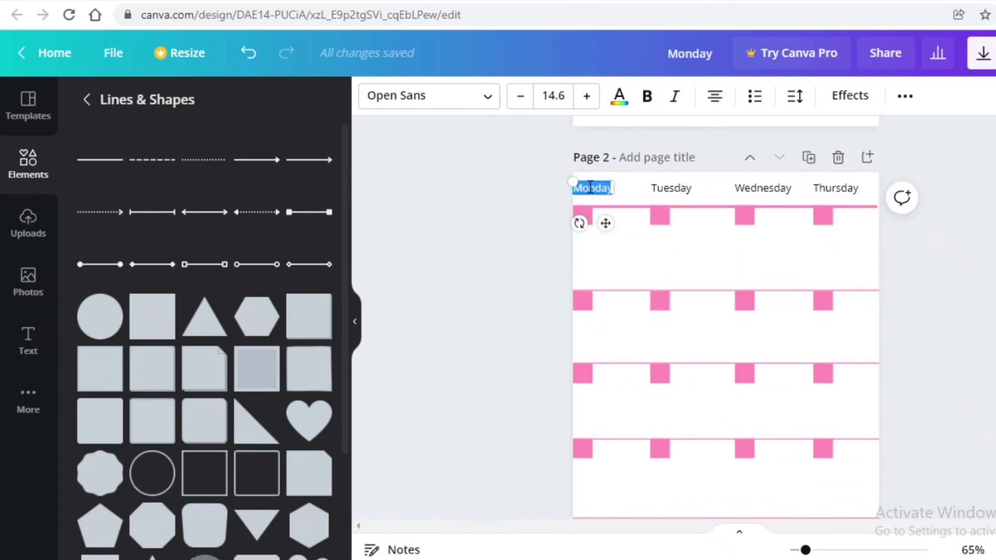
text(Fri)
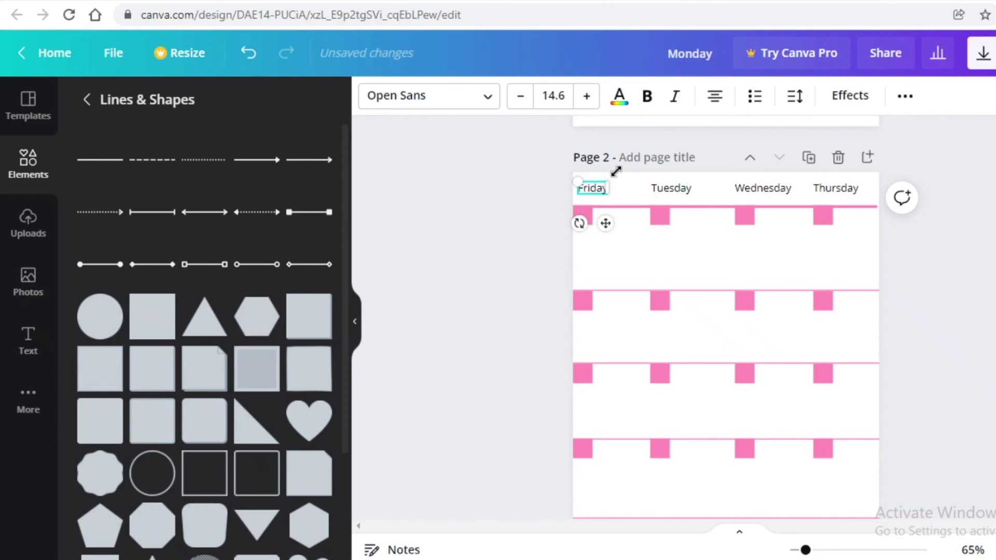
click(681, 189)
text(Saturday)
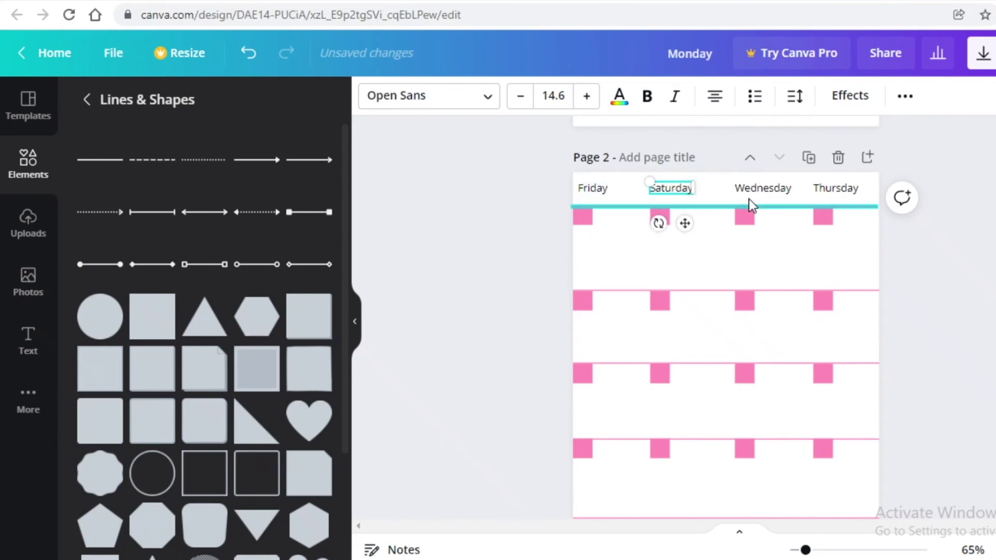
click(753, 192)
text(Sunday)
- Replace the Thursday label on page 2 with Notes
click(830, 176)
click(834, 187)
double_click(834, 186)
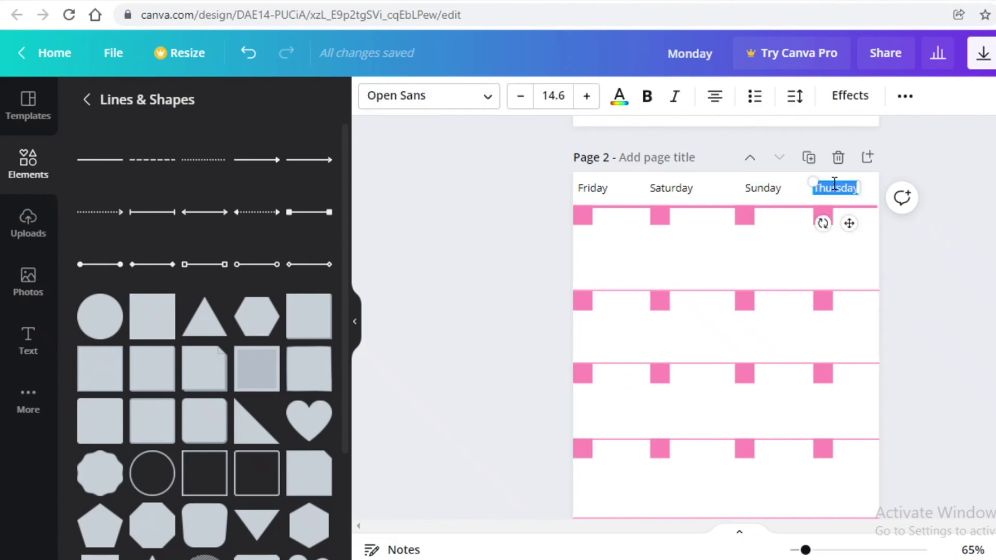
key(BackSpace)
scroll(835, 183, down, 3)
click(872, 355)
- Delete the four pink squares in the fourth column of page 2
scroll(871, 356, up, 1)
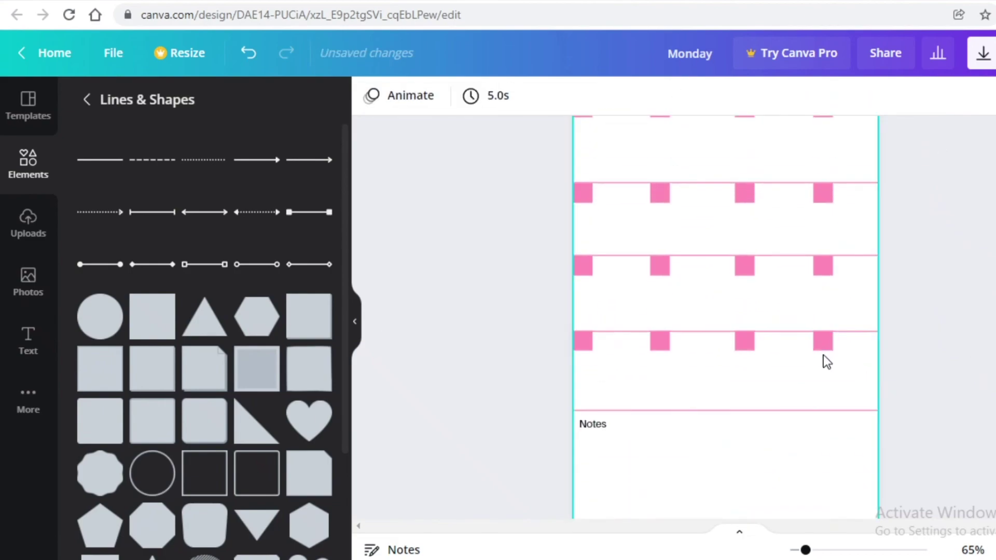
click(822, 355)
click(822, 343)
key(Delete)
click(818, 196)
key(Delete)
scroll(819, 198, up, 2)
click(822, 190)
key(Delete)
click(821, 347)
key(Delete)
- Delete the Notes label under the last divider on page 2
scroll(610, 345, down, 3)
click(603, 346)
key(Delete)
- Look over both planner pages from top to bottom to examine the labels, lines and date squares
scroll(988, 353, up, 4)
scroll(989, 355, down, 2)
scroll(383, 433, down, 2)
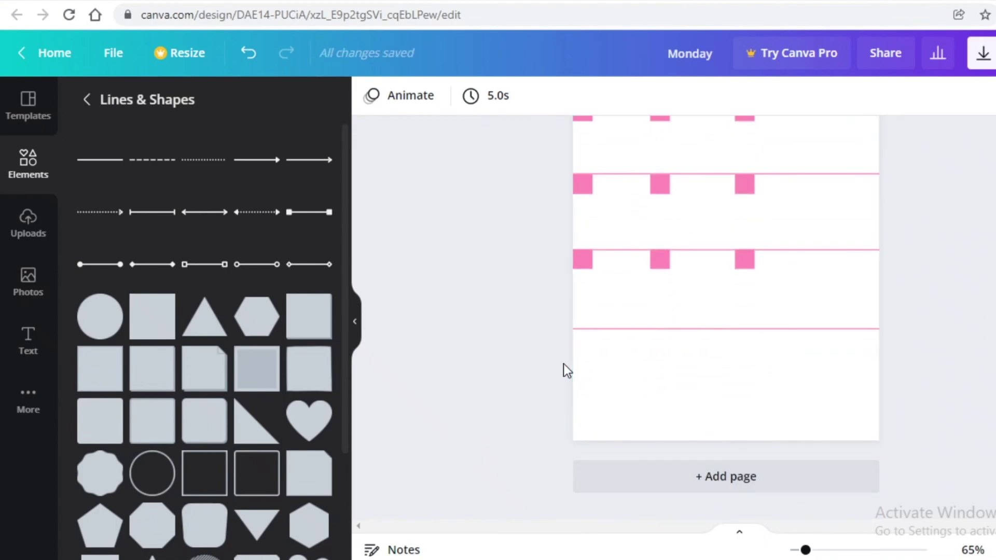
scroll(876, 352, up, 10)
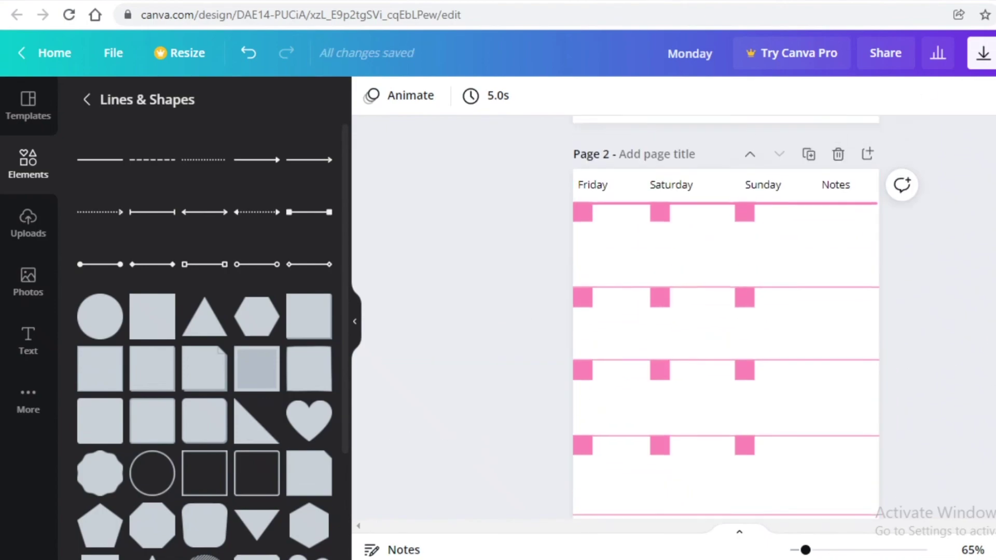
scroll(525, 300, down, 8)
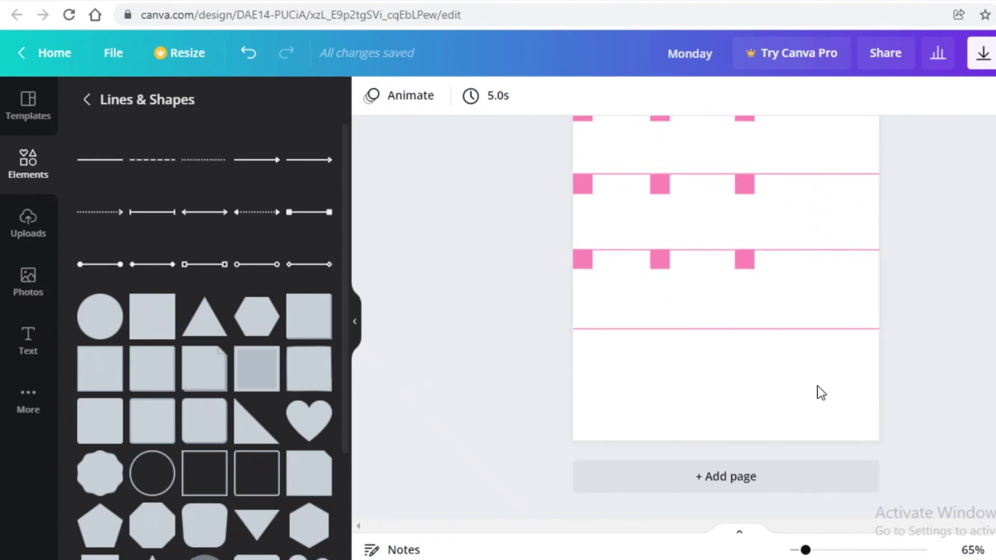
scroll(892, 375, up, 10)
scroll(704, 225, down, 2)
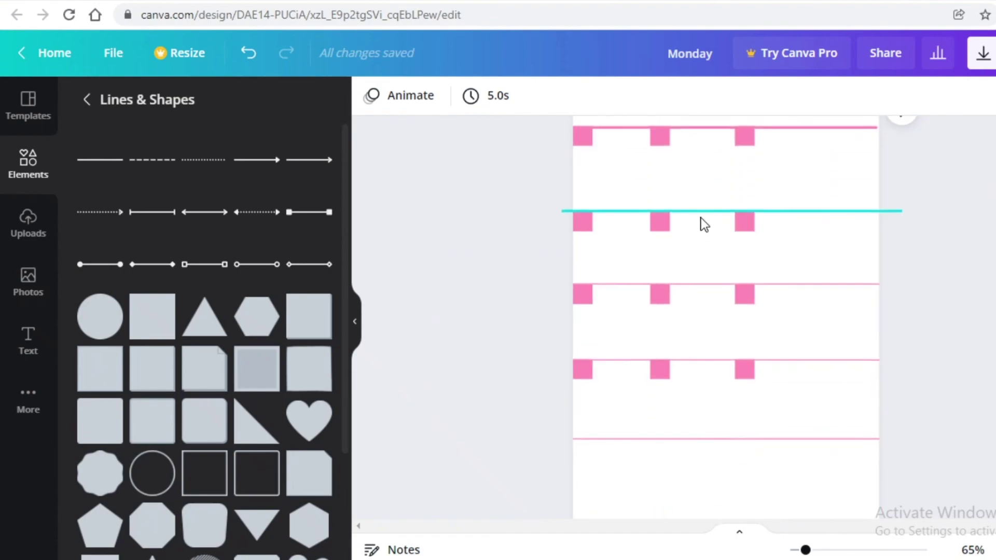
scroll(701, 223, down, 10)
scroll(699, 233, up, 6)
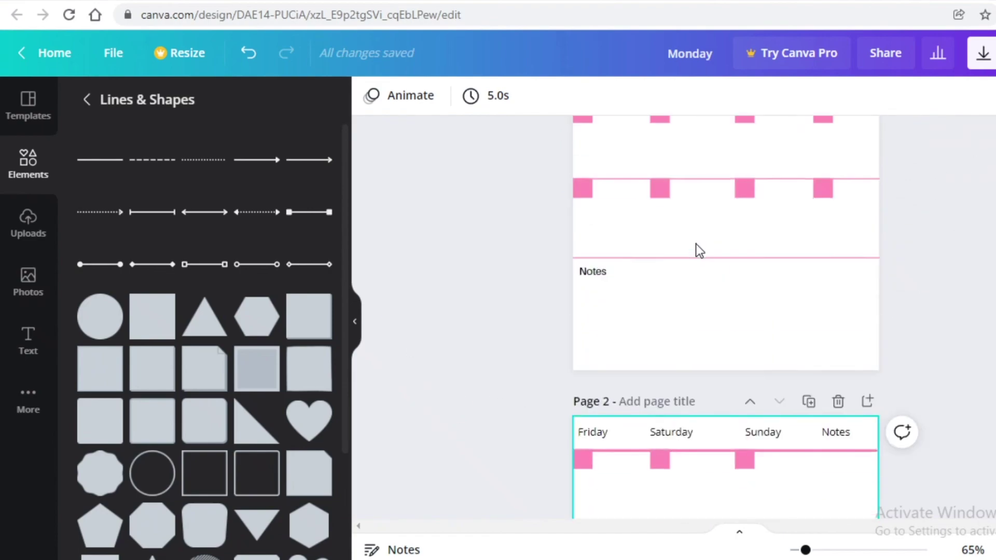
scroll(695, 248, up, 5)
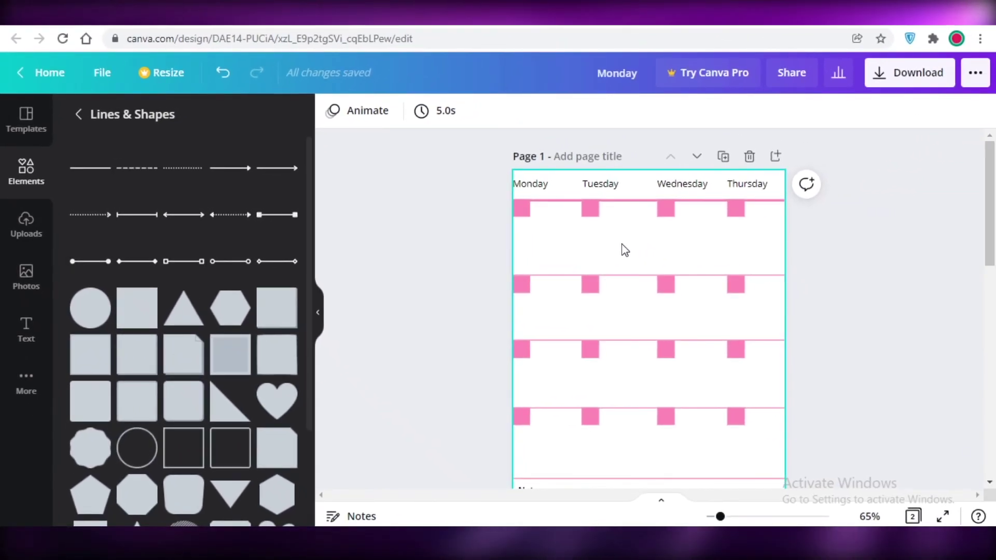
scroll(689, 421, down, 2)
scroll(690, 421, down, 7)
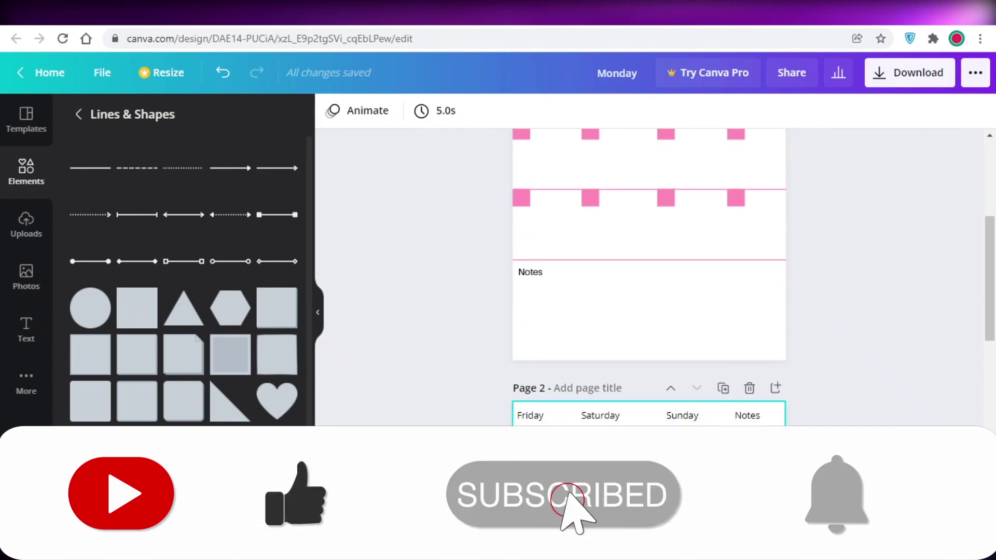